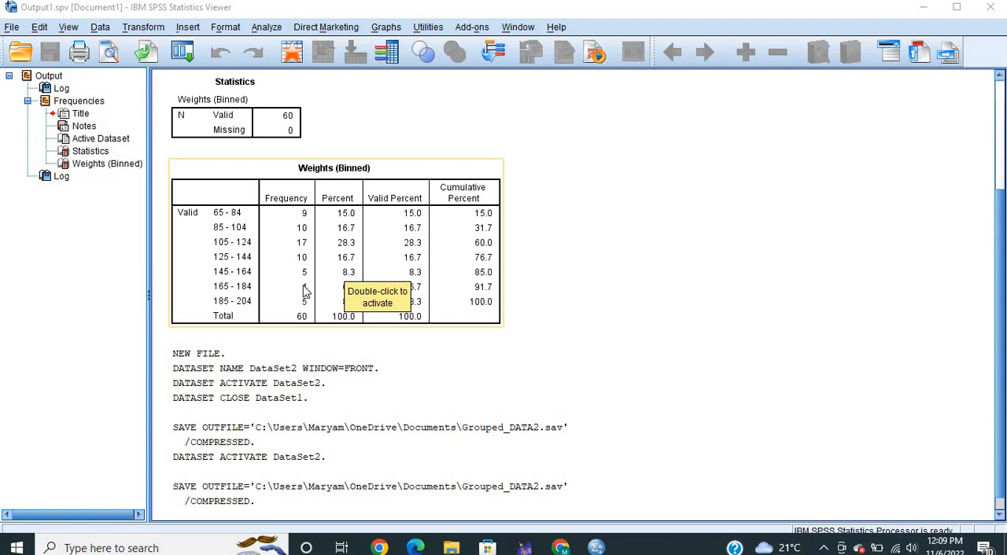
Switch from the output viewer to the empty Untitled1 dataset and show its variable definitions
left_click(543, 313)
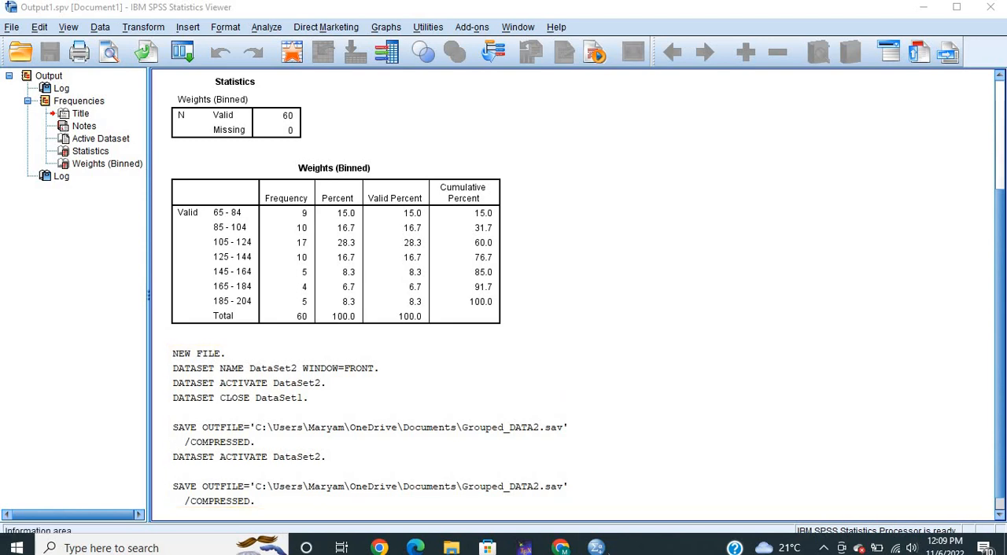
mouse_move(595, 548)
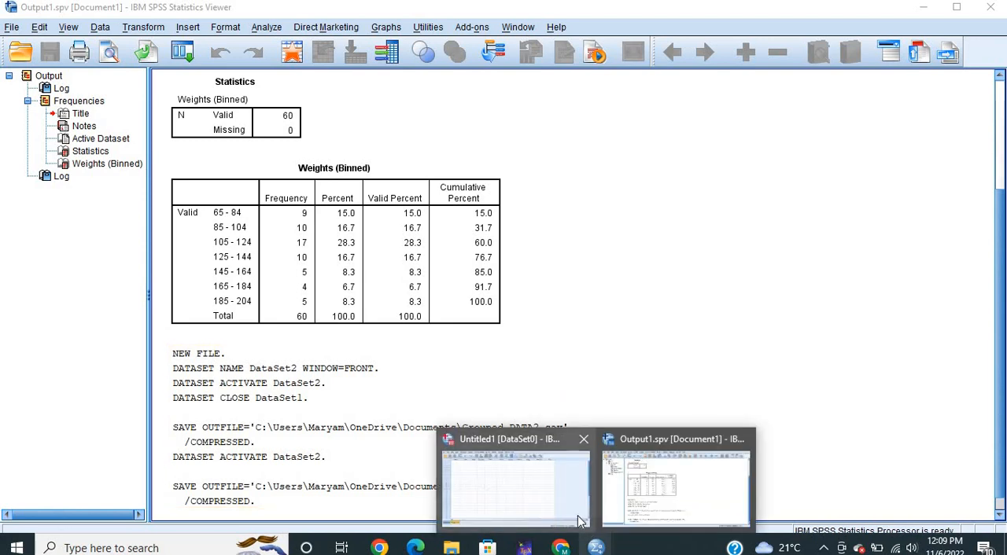
mouse_move(578, 525)
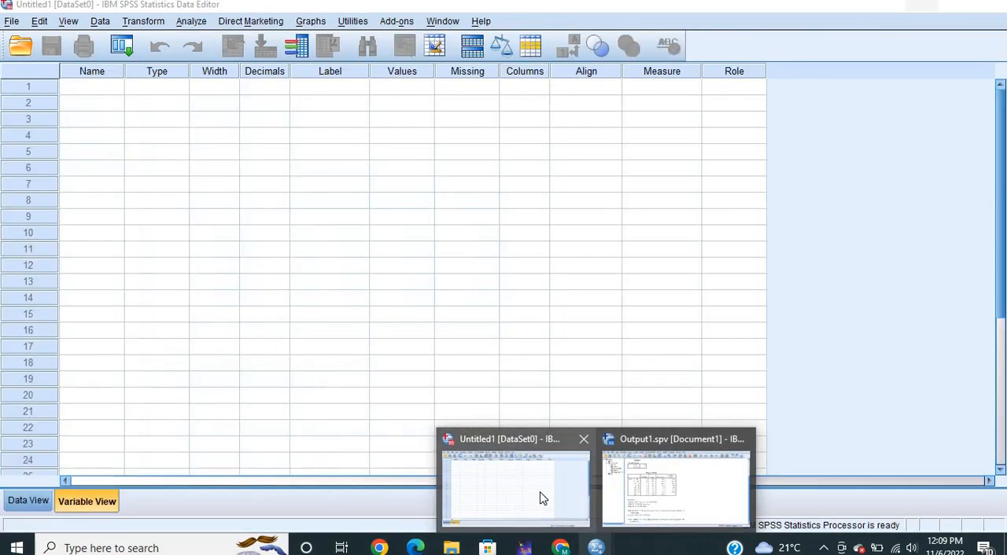
left_click(541, 497)
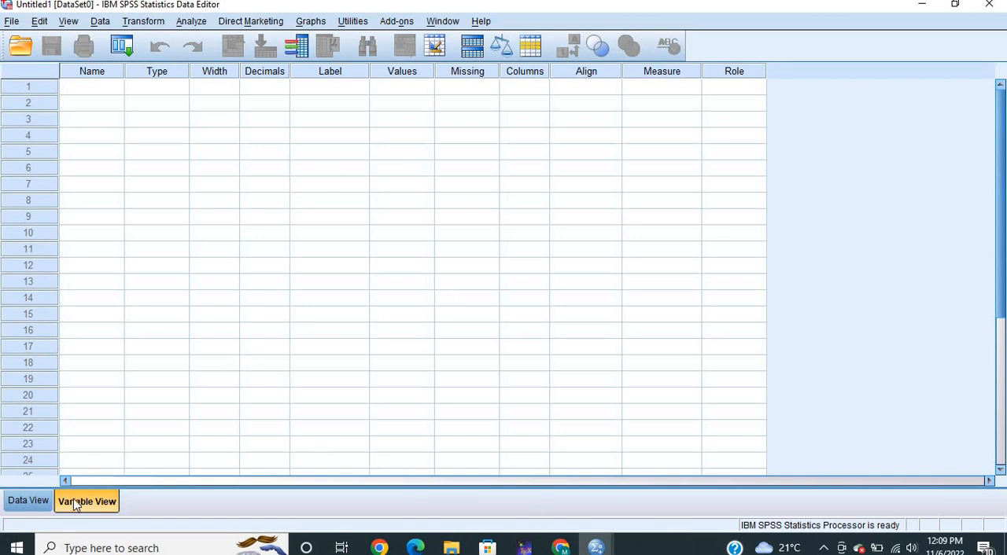
Define three variables named LCL, UCL and f in the first three rows of the variable list
left_click(80, 88)
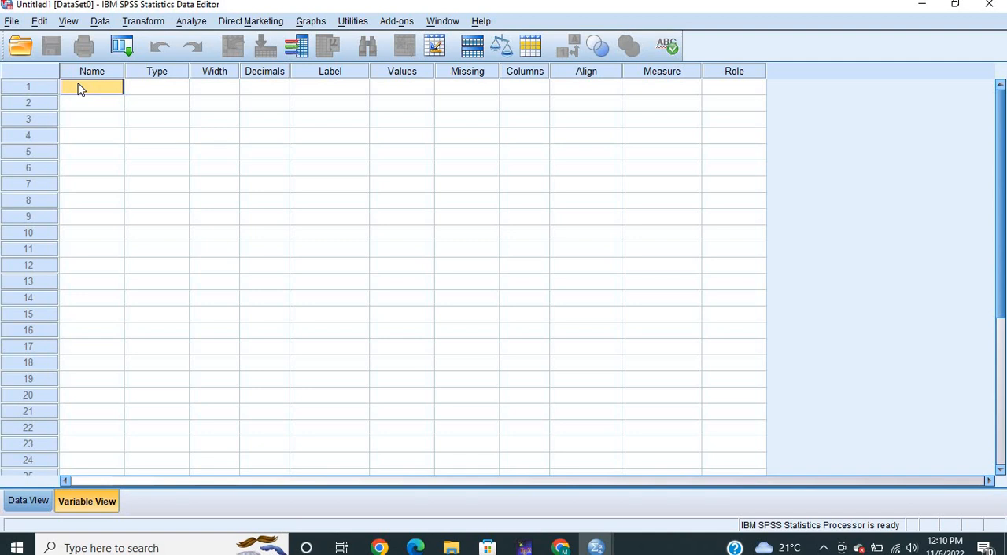
type("LCL")
left_click(88, 106)
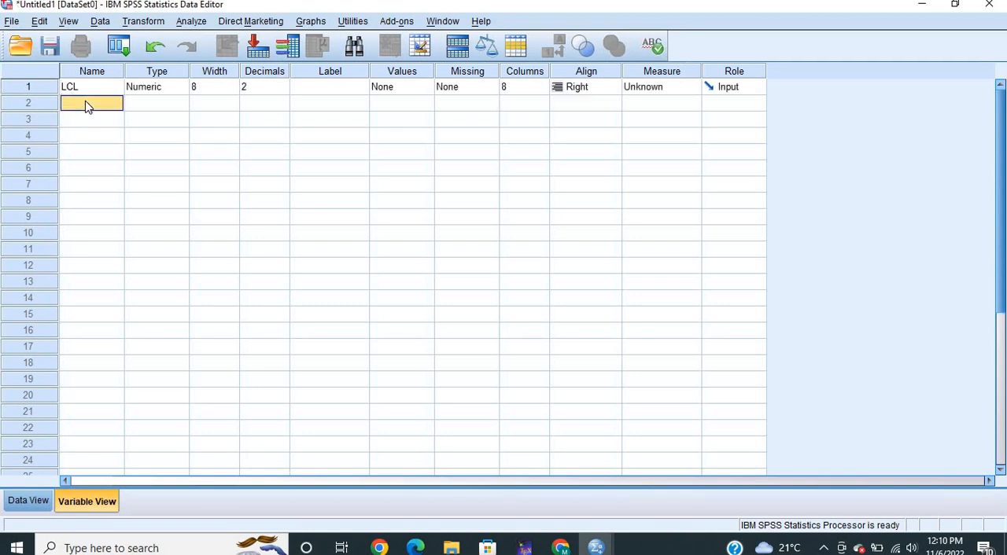
type("UCL")
left_click(89, 121)
left_click(90, 117)
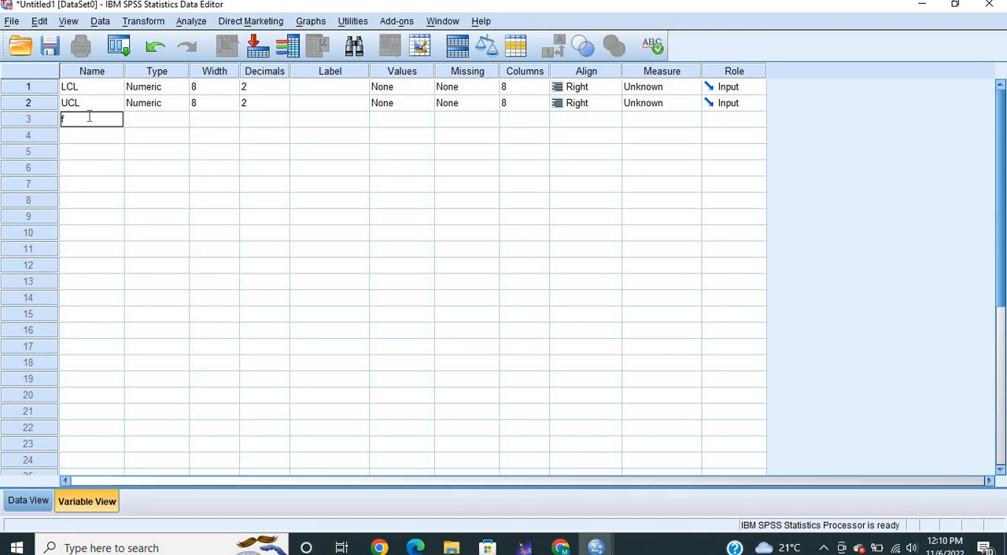
type("f")
key("Return")
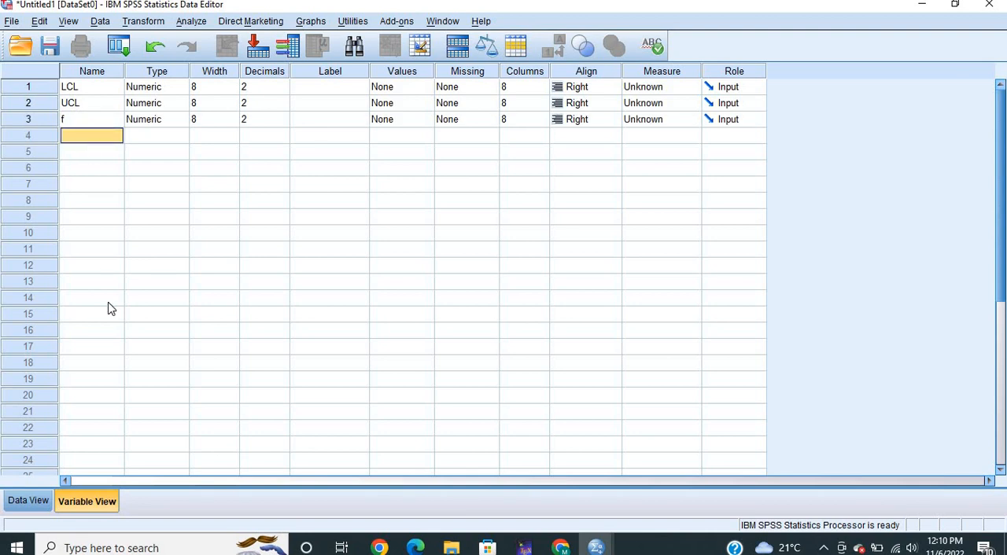
Set the decimals of LCL, UCL and f to 0
left_click(284, 87)
left_click(283, 84)
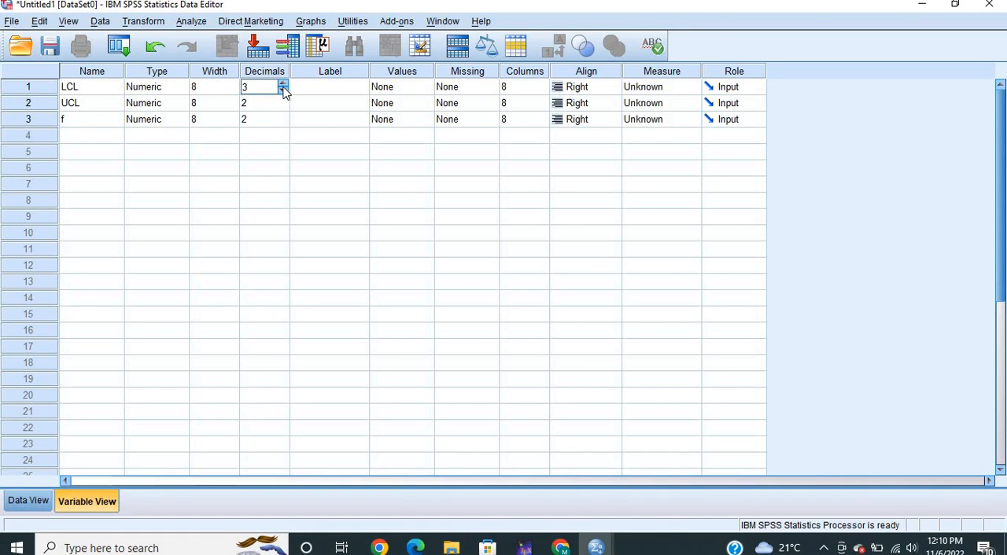
left_click(283, 90)
left_click(283, 90)
left_click(283, 90)
left_click(284, 108)
left_click(283, 107)
left_click(284, 108)
left_click(283, 119)
left_click(284, 123)
left_click(283, 123)
Show the data grid and check the class limits in the output's Weights (Binned) frequency table before returning to the dataset
left_click(26, 503)
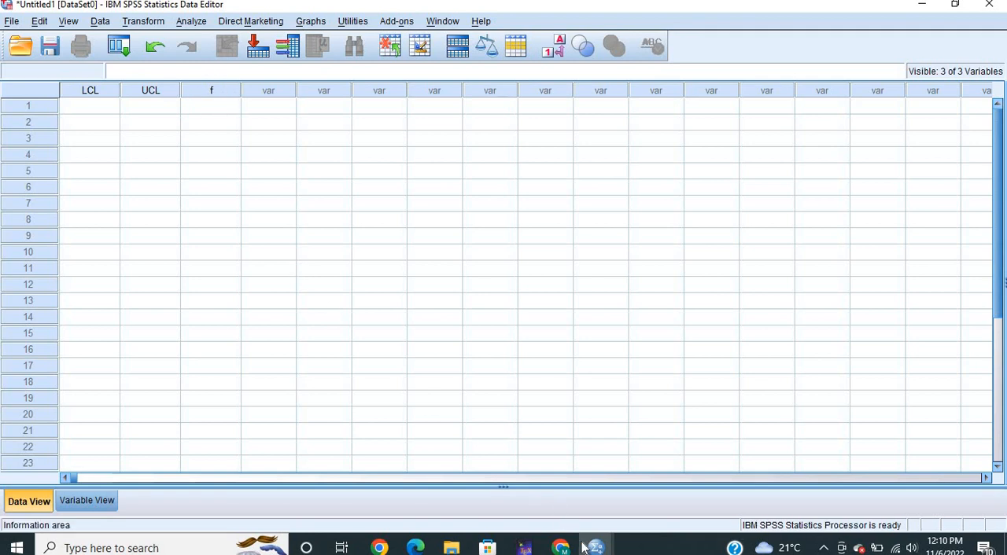
mouse_move(598, 548)
left_click(655, 489)
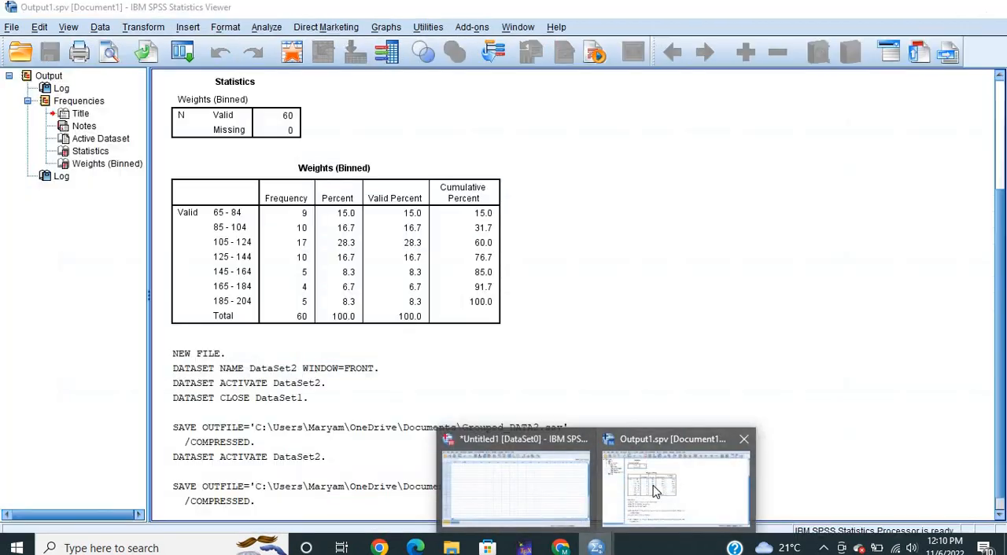
left_click(280, 280)
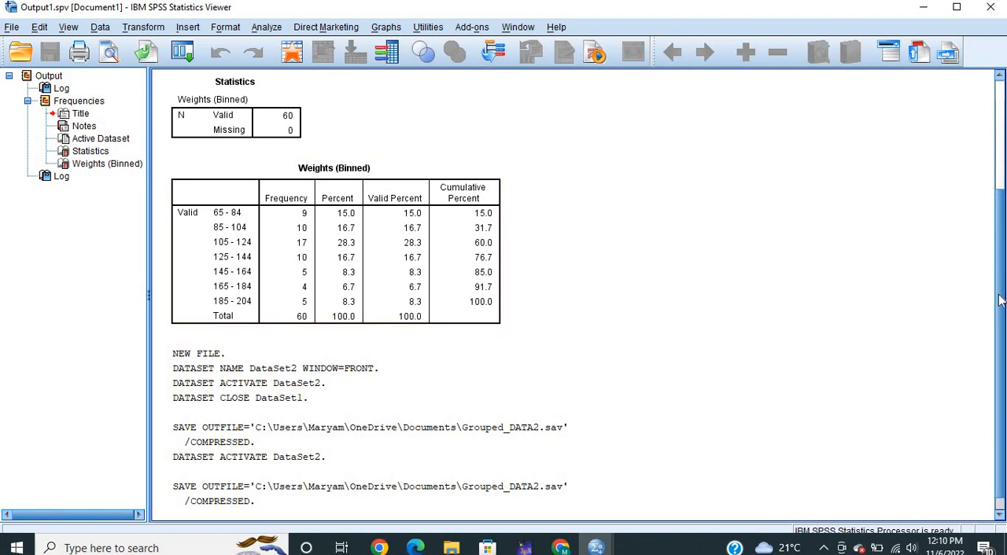
scroll(989, 152, "up", 3)
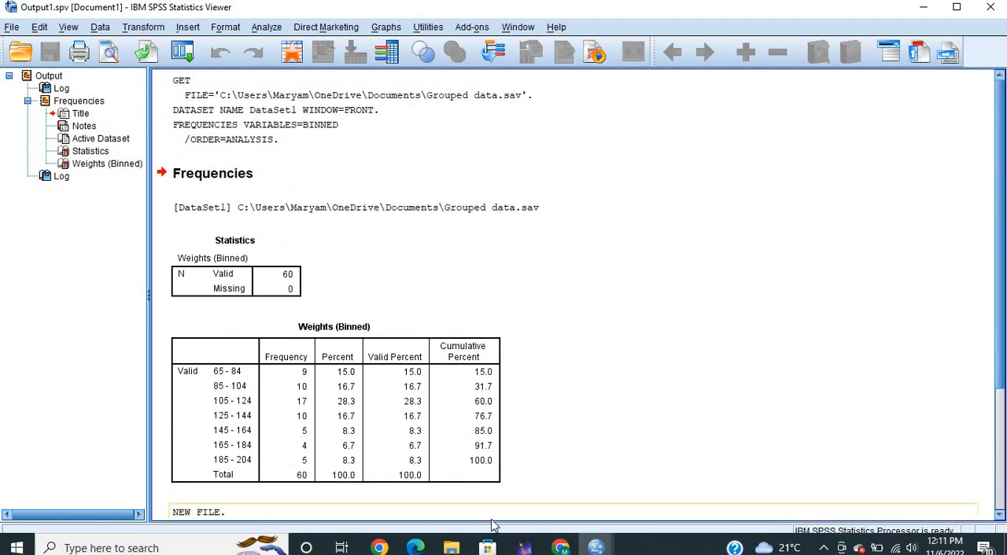
mouse_move(595, 547)
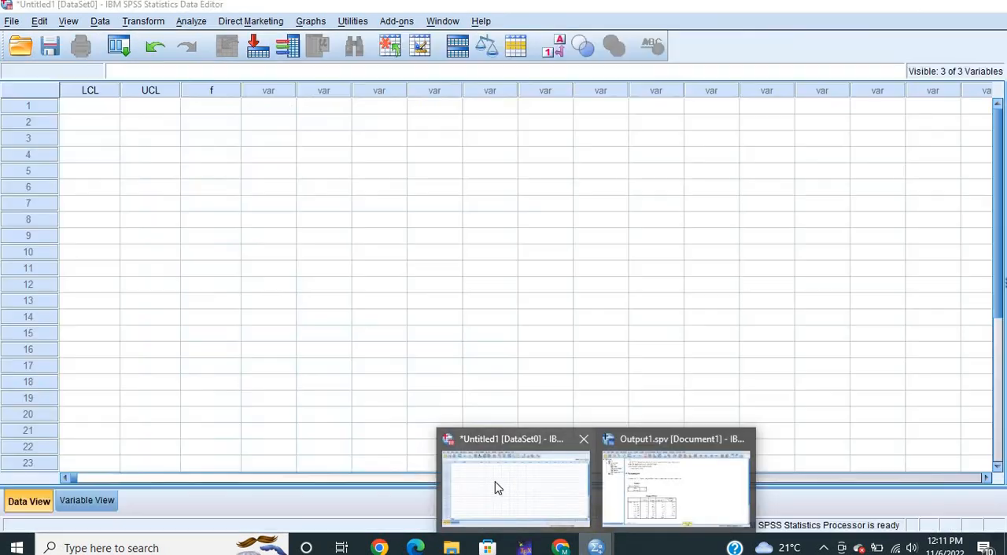
left_click(494, 488)
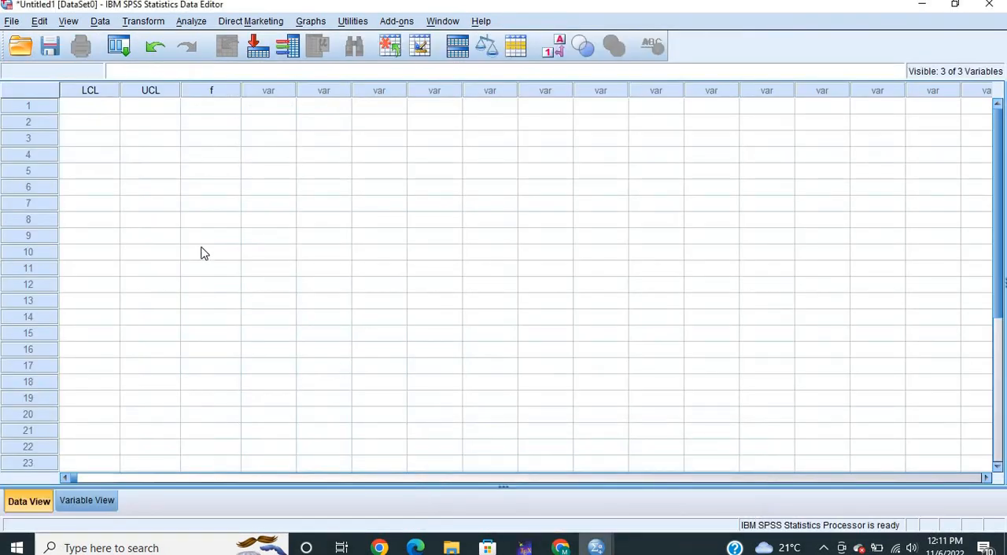
Enter the lower class limits 65, 85 and 105 in rows 1 to 3 of the LCL column
left_click(110, 106)
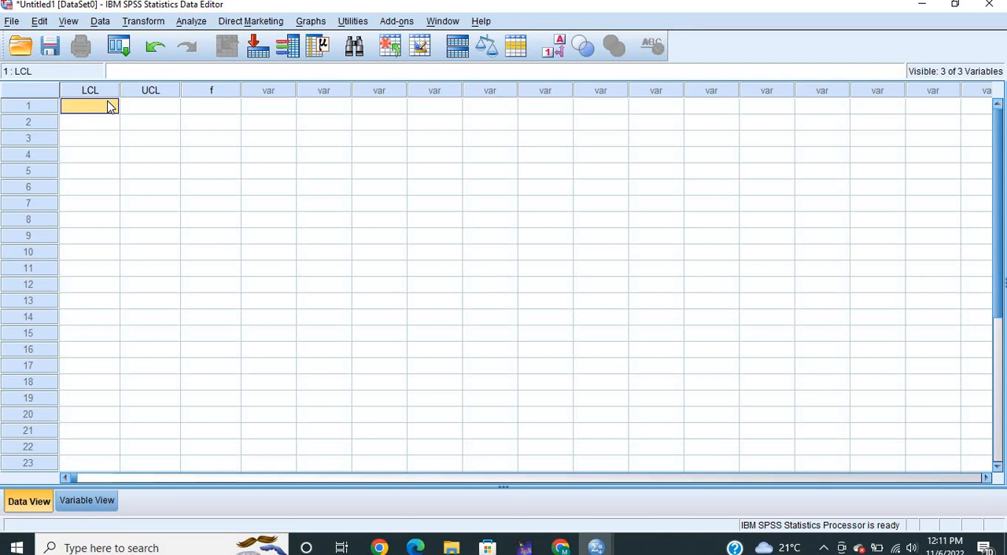
type("65")
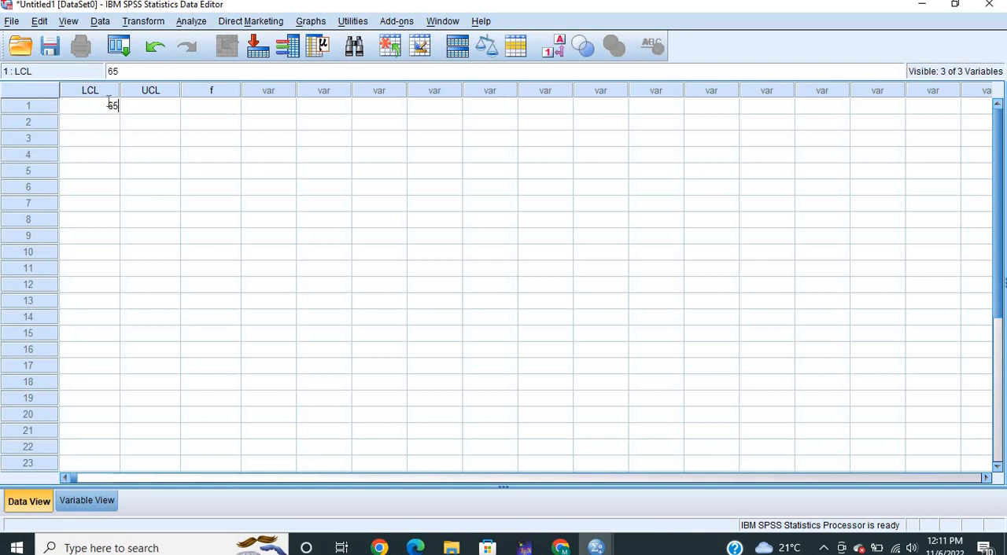
key("Return")
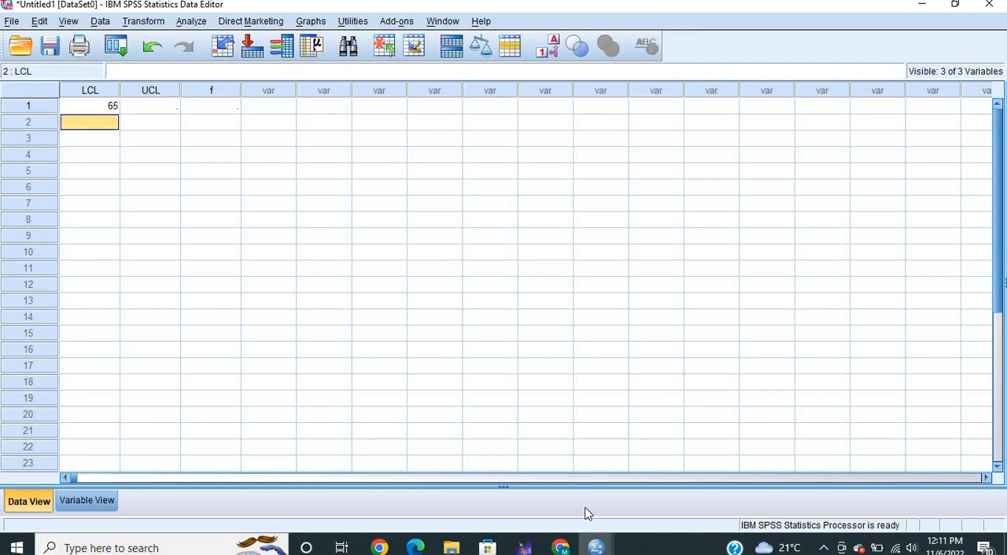
mouse_move(596, 549)
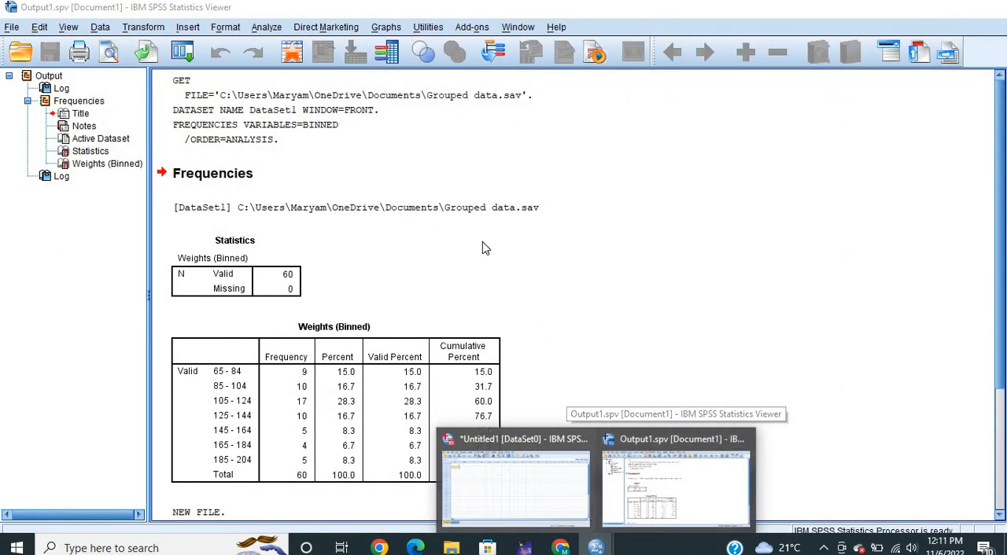
type("85")
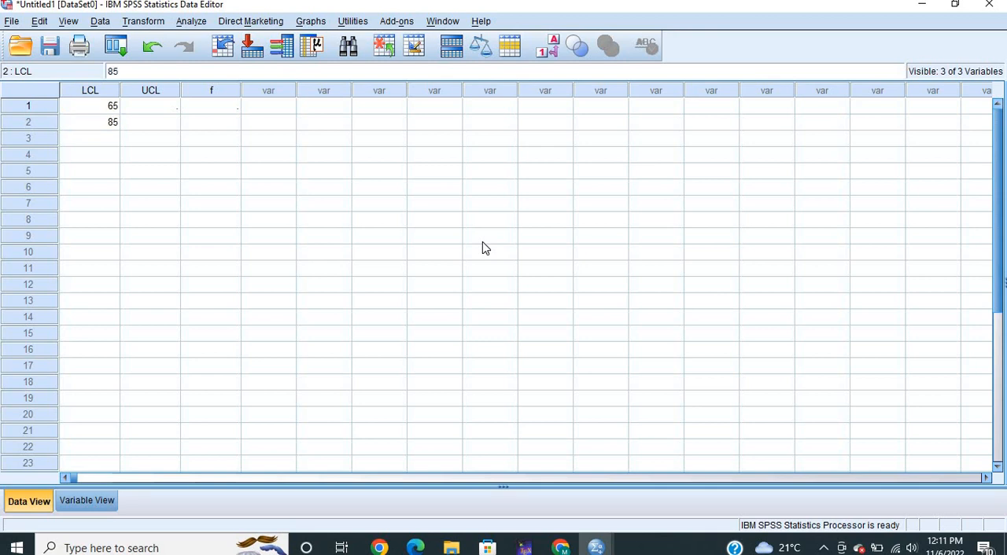
key("Return")
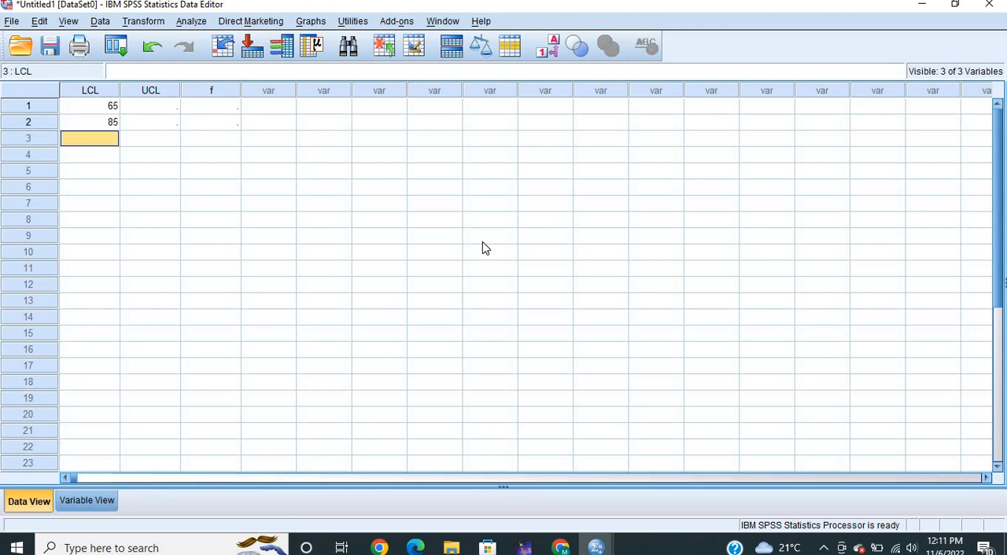
type("105")
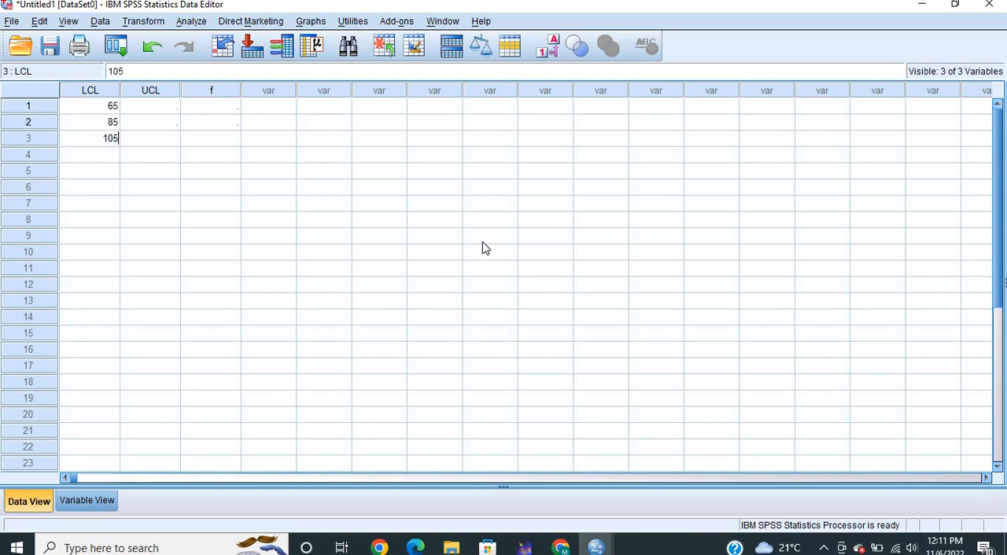
key("Return")
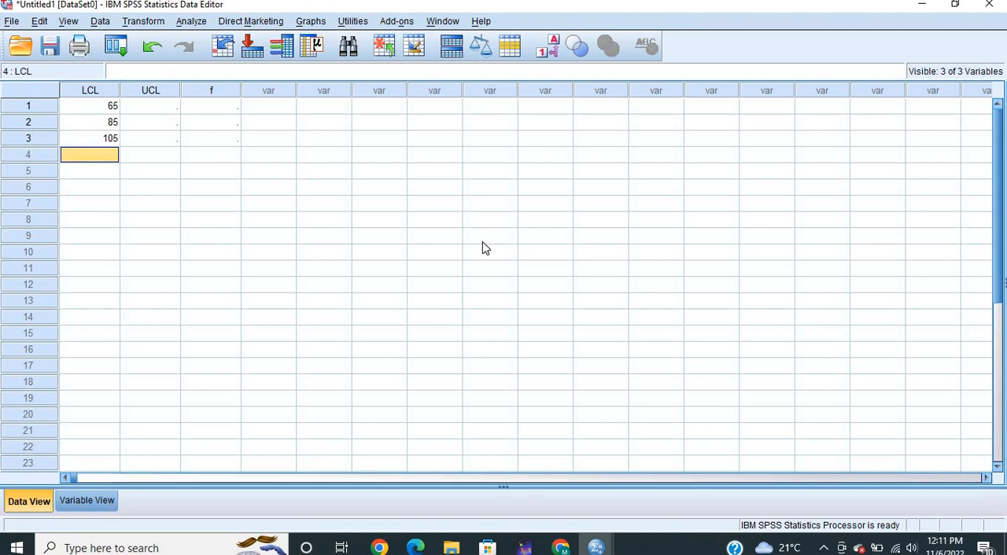
Enter the lower class limits 125, 145, 165 and 185 in rows 4 to 7 of the LCL column
type("125")
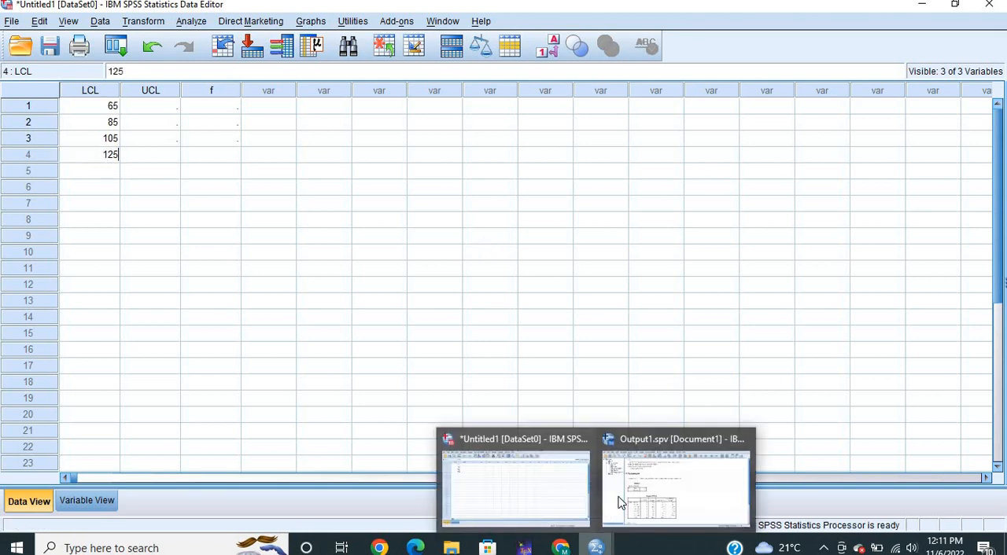
mouse_move(619, 502)
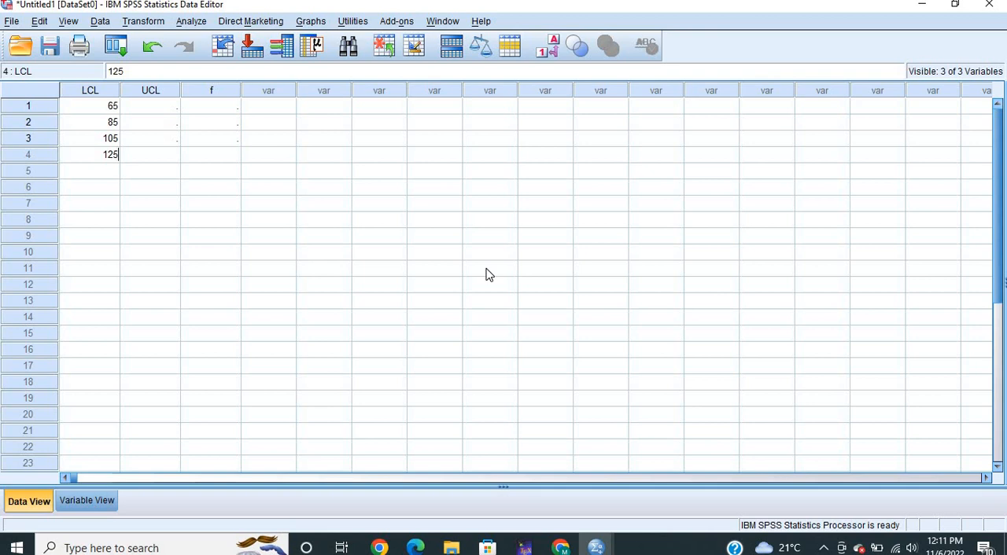
key("Return")
type("145")
key("Return")
type("165")
key("Return")
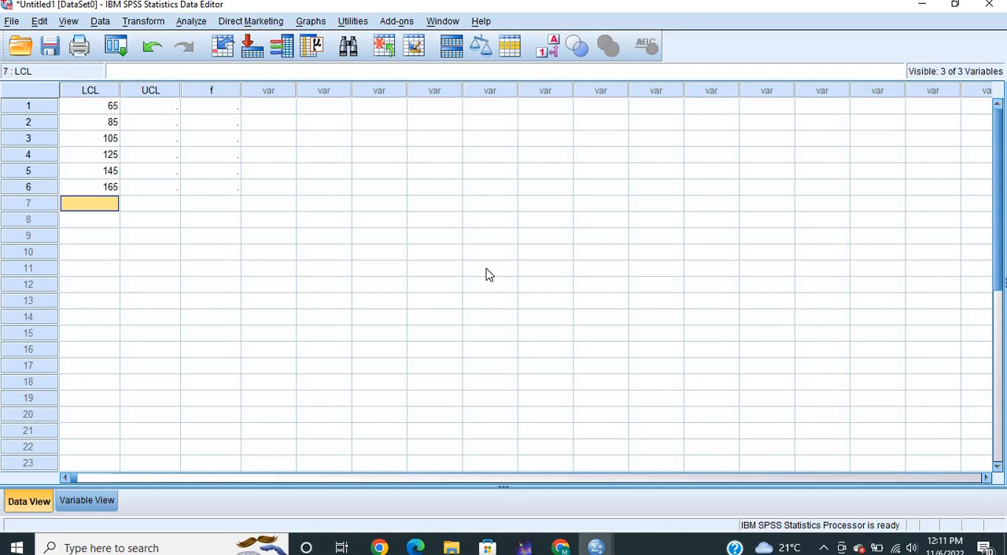
type("185")
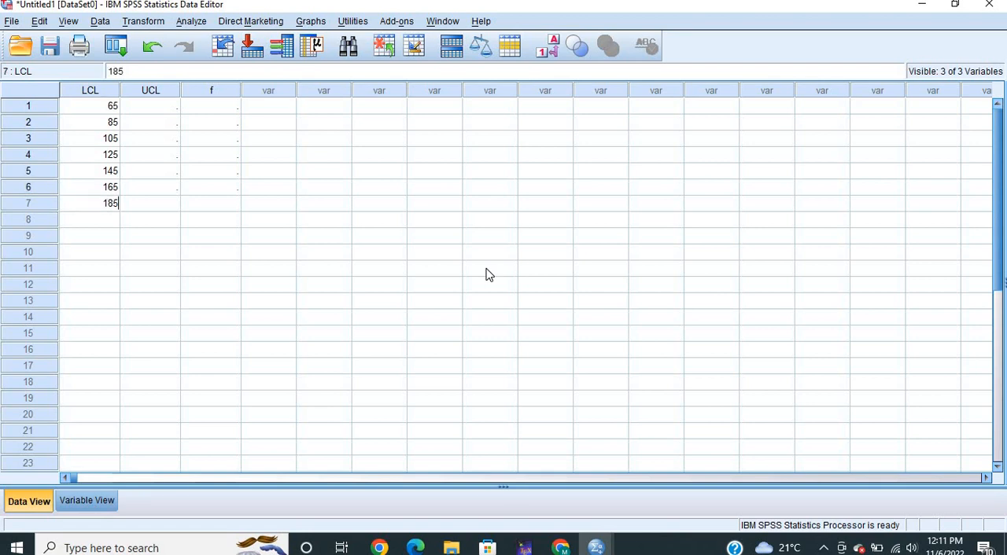
Enter the upper class limits 84, 104 and 124 in rows 1 to 3 of the UCL column
left_click(174, 108)
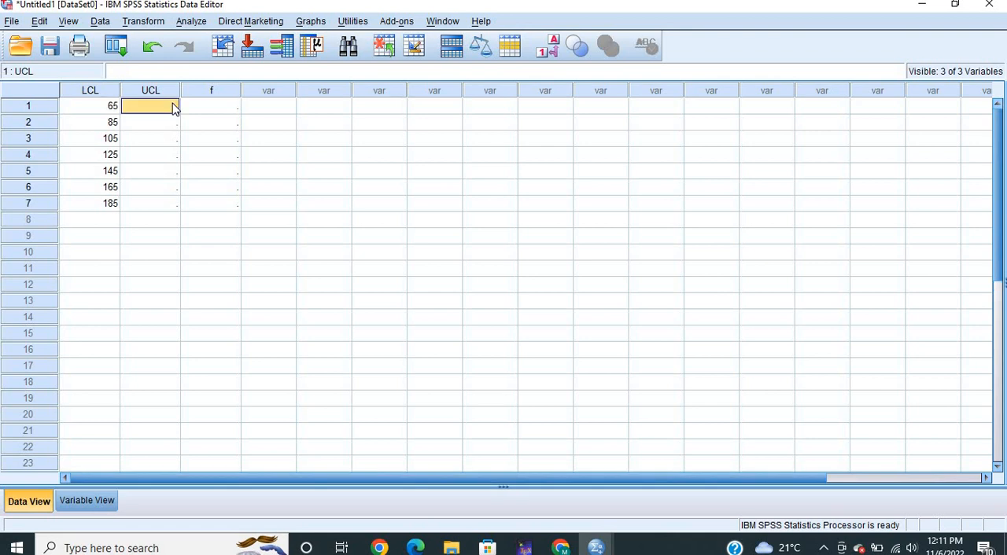
type("84")
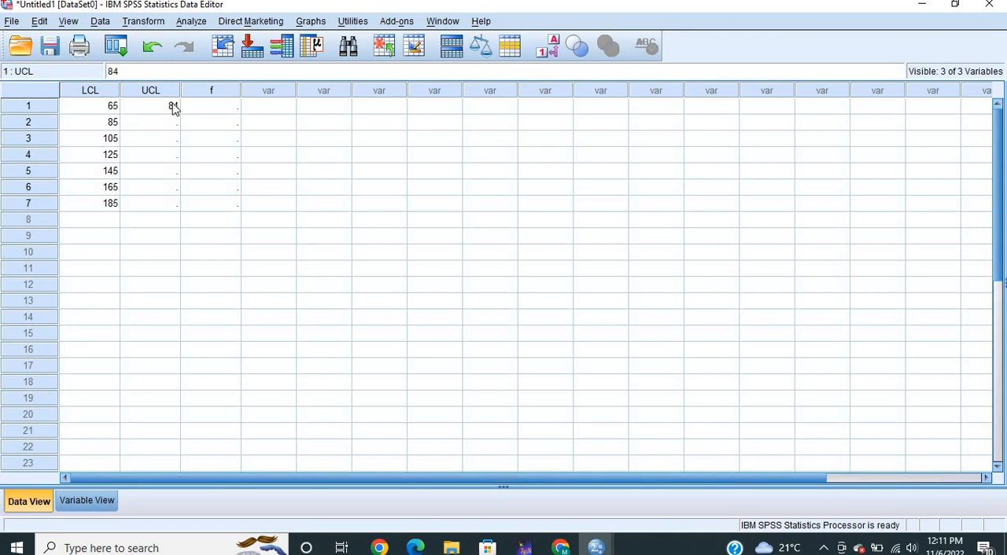
key("Return")
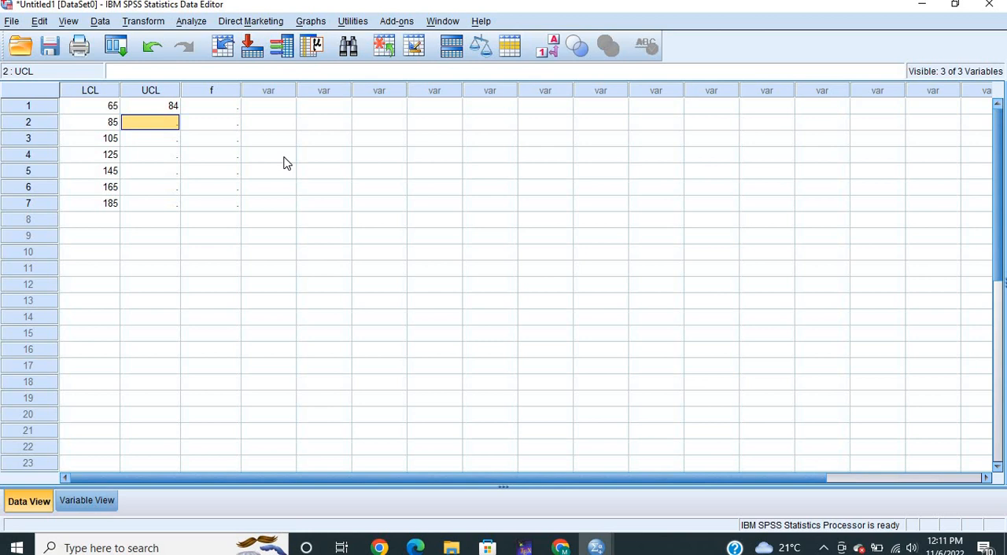
type("104")
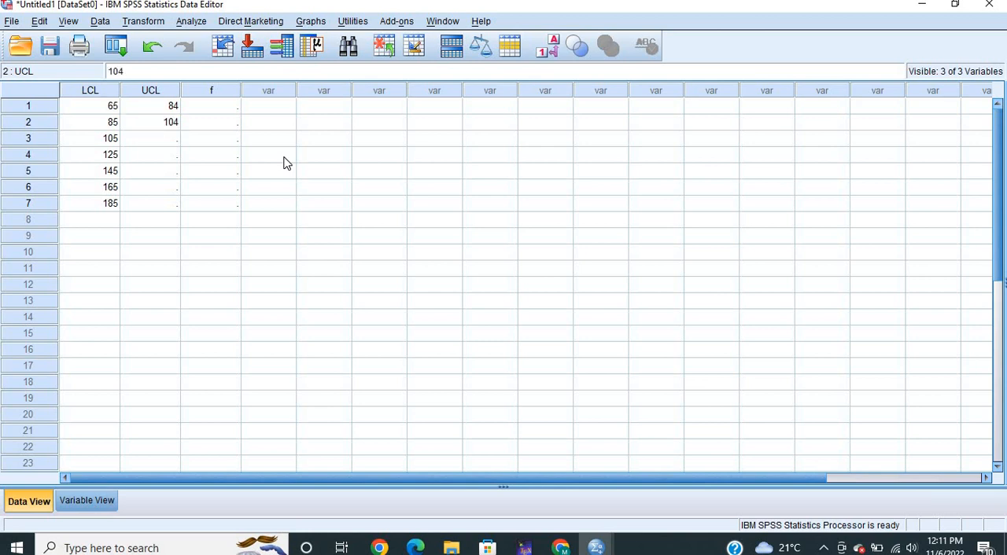
key("Return")
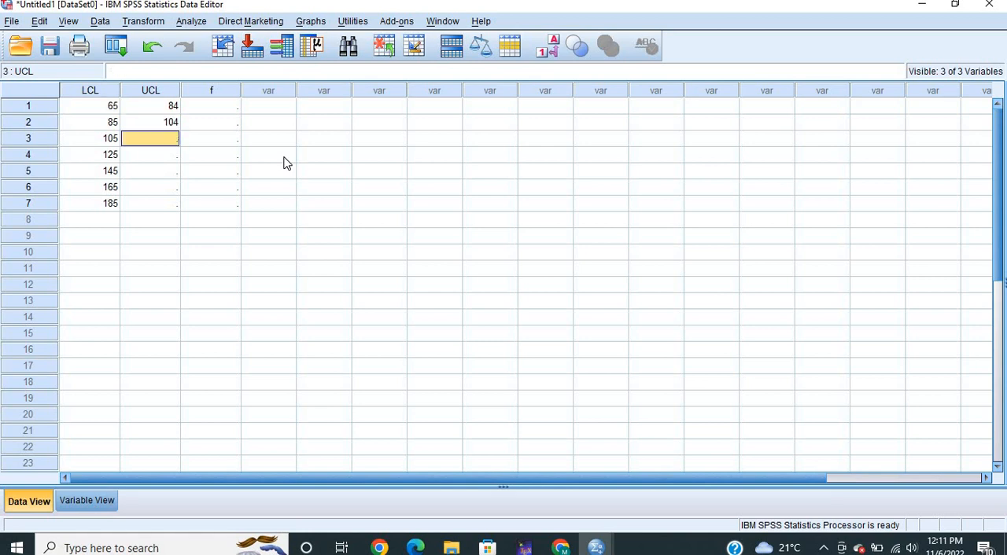
type("124")
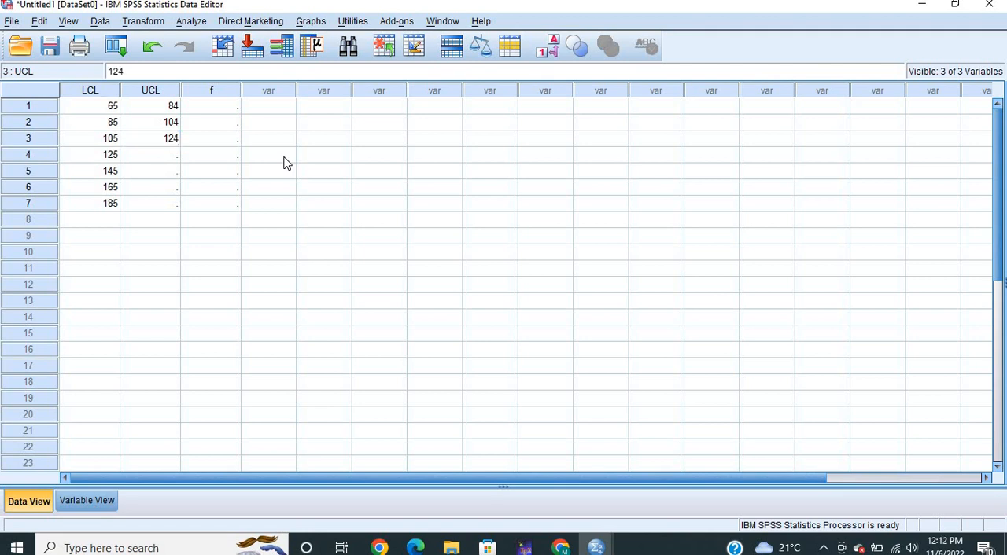
key("Return")
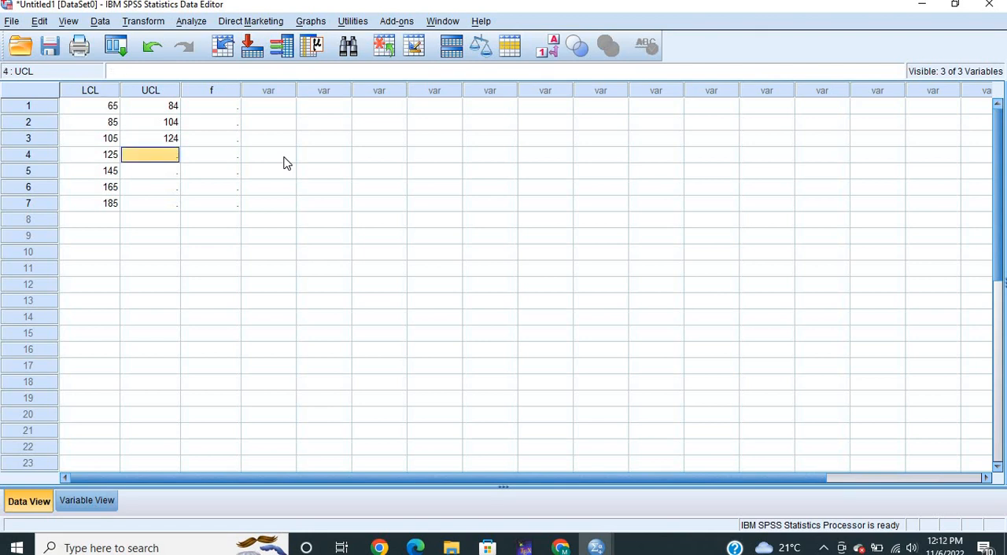
Enter the upper class limits 144, 164, 184 and 204 in rows 4 to 7 of the UCL column
type("144")
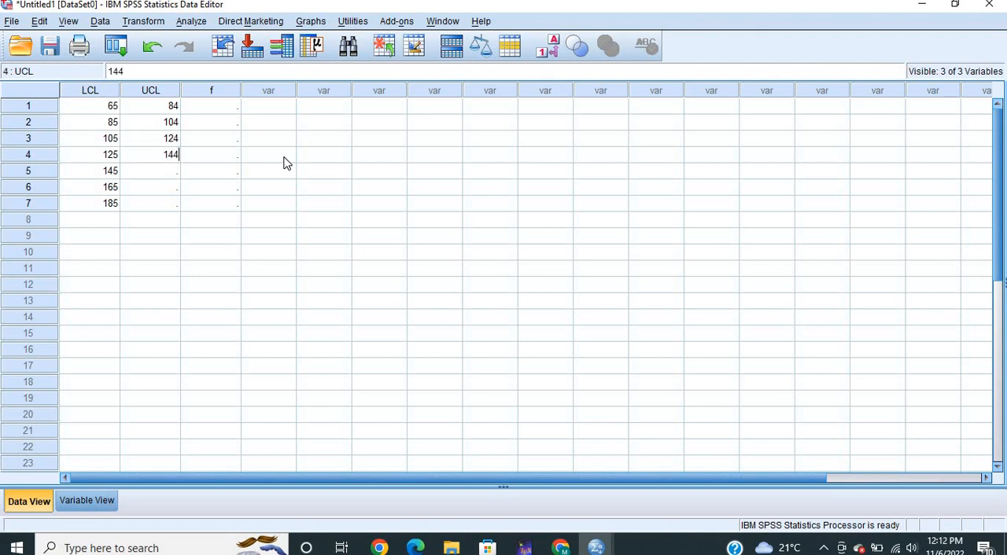
key("Return")
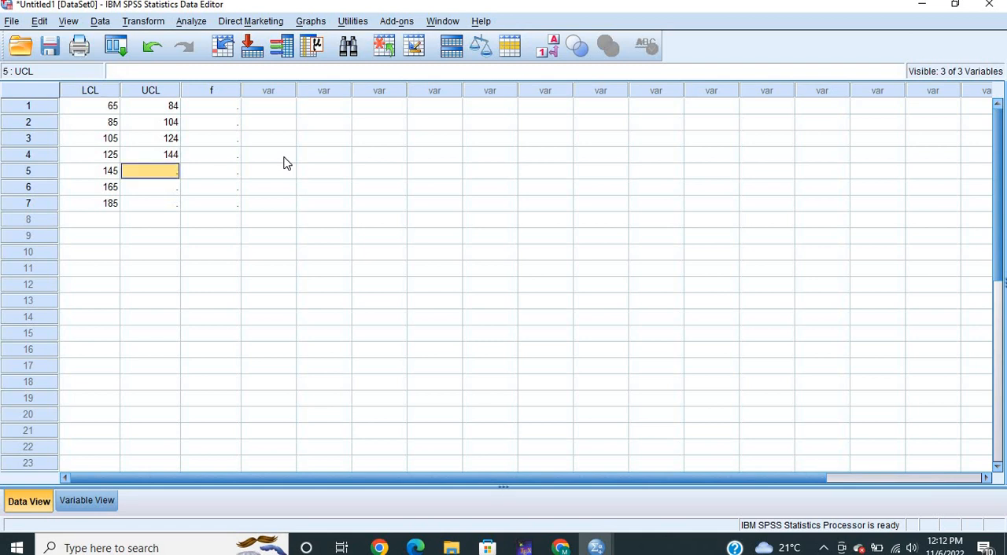
type("164")
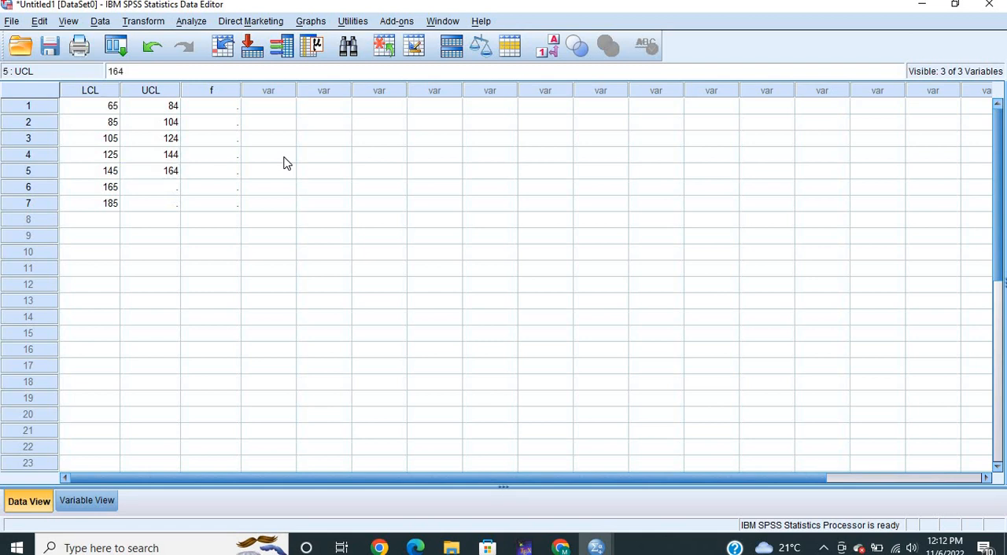
key("Return")
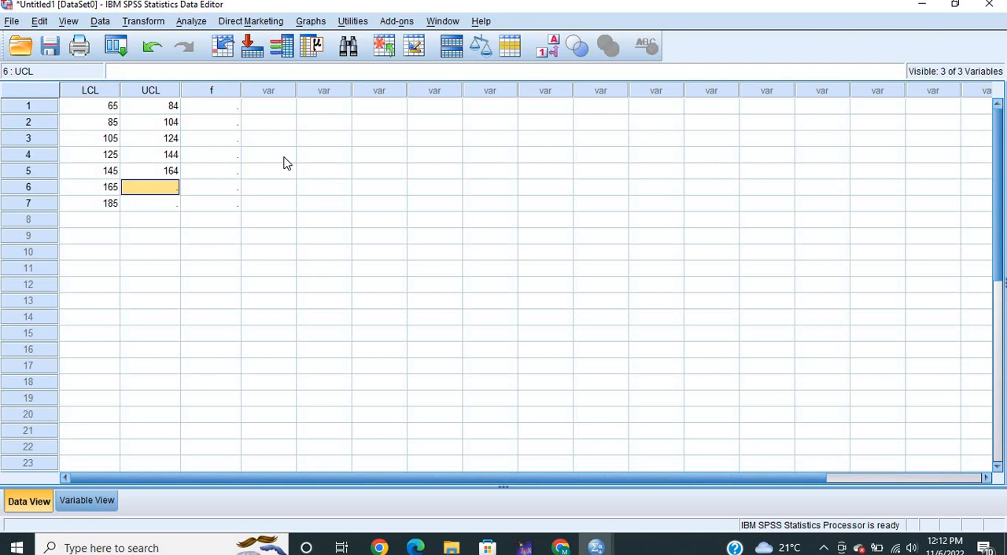
type("184")
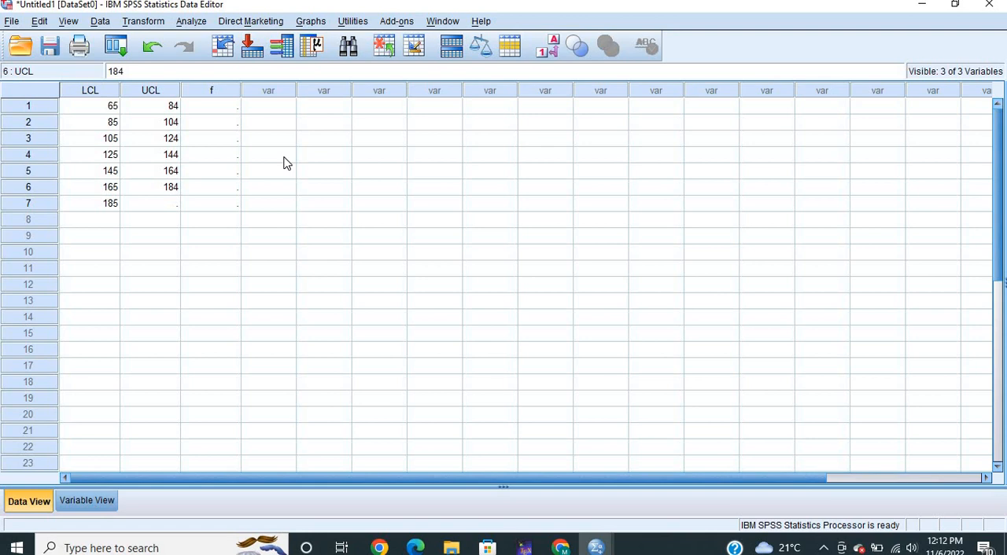
key("Return")
type("204")
Consult the frequencies in the output's Weights (Binned) table and enter 9 in row 1 of the f column
mouse_move(595, 551)
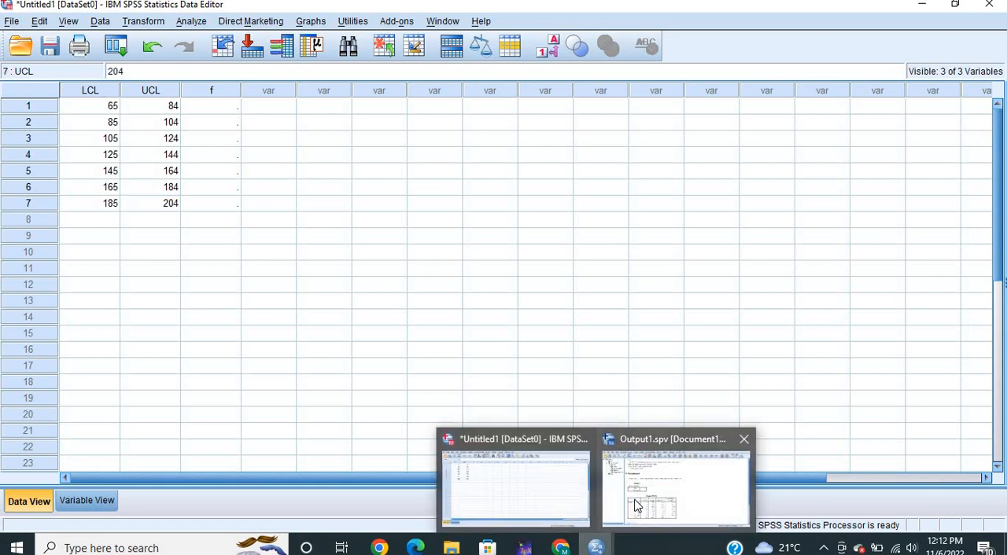
mouse_move(637, 509)
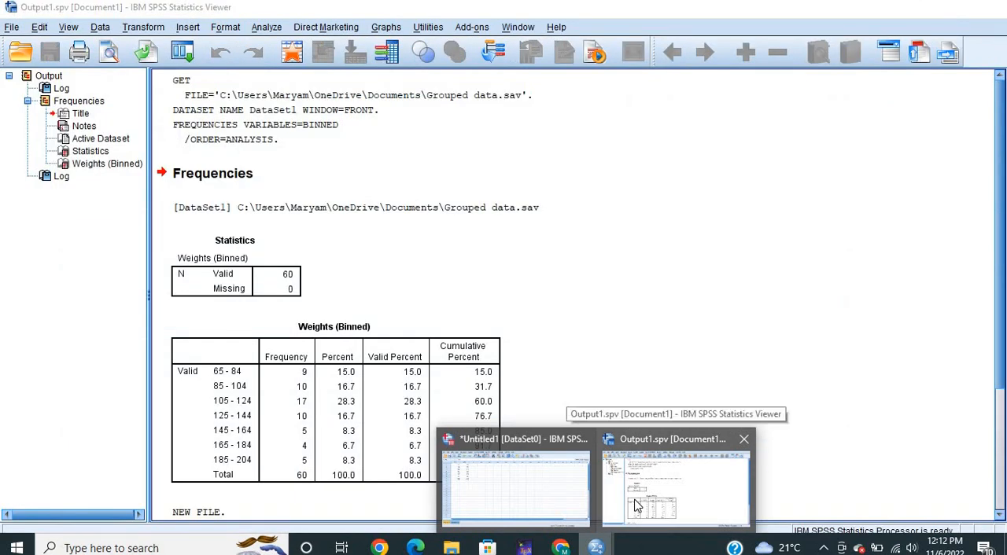
left_click(637, 508)
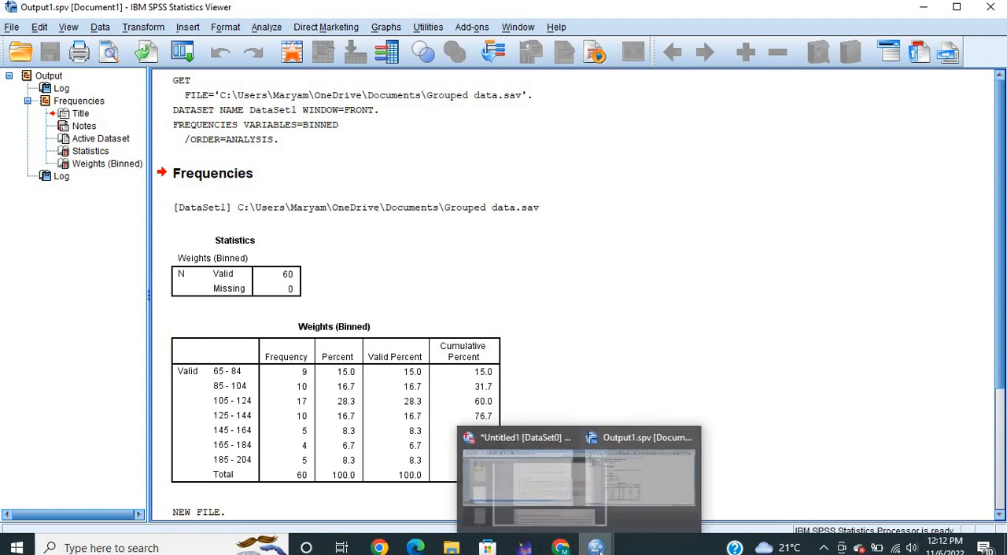
left_click(556, 506)
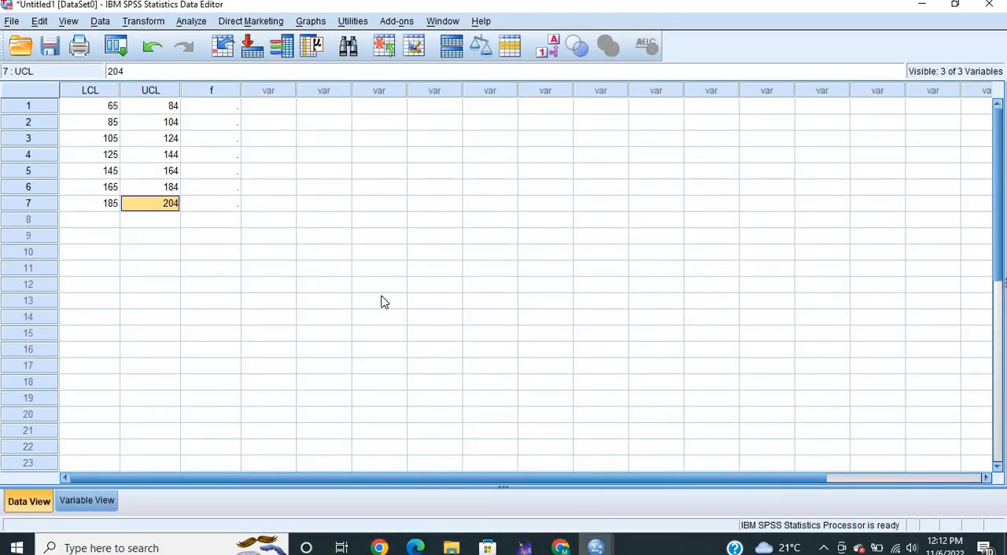
left_click(216, 106)
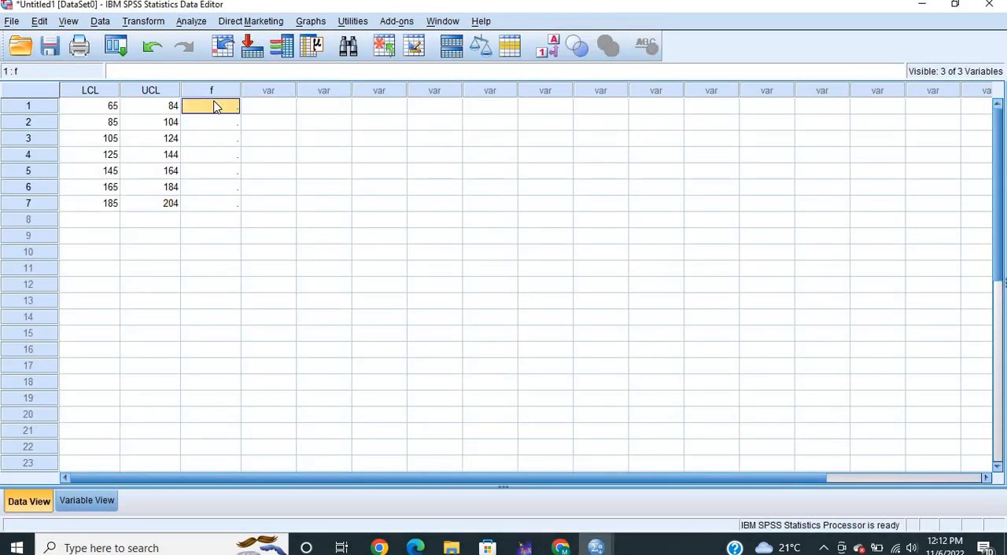
type("9")
key("Tab")
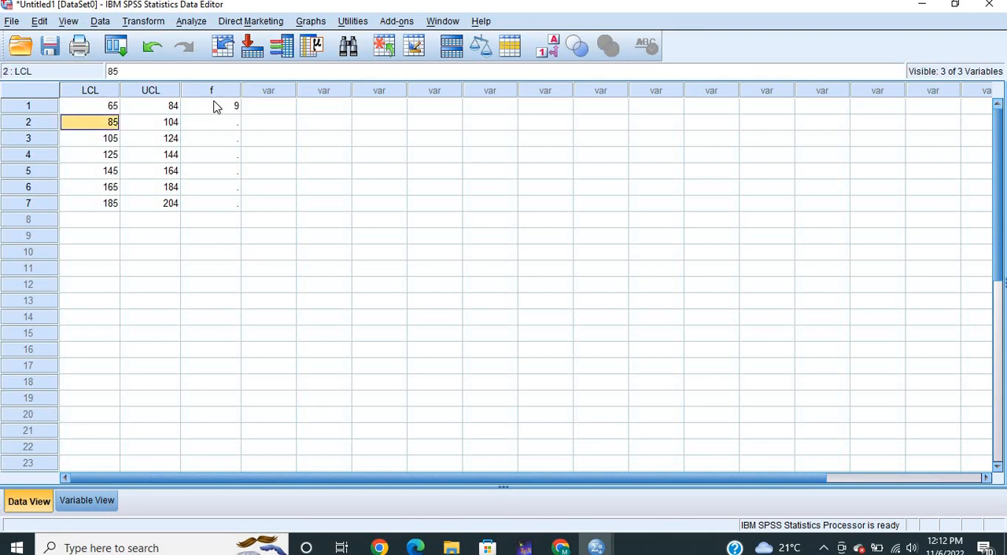
key("F2")
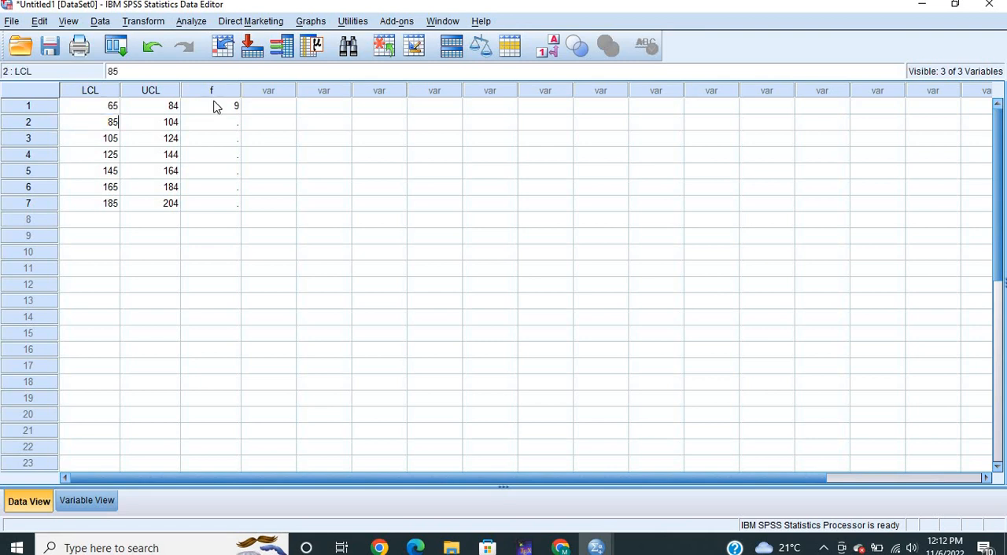
Enter the frequencies 10 and 17 in rows 2 and 3 of the f column
left_click(235, 123)
type("10")
key("Return")
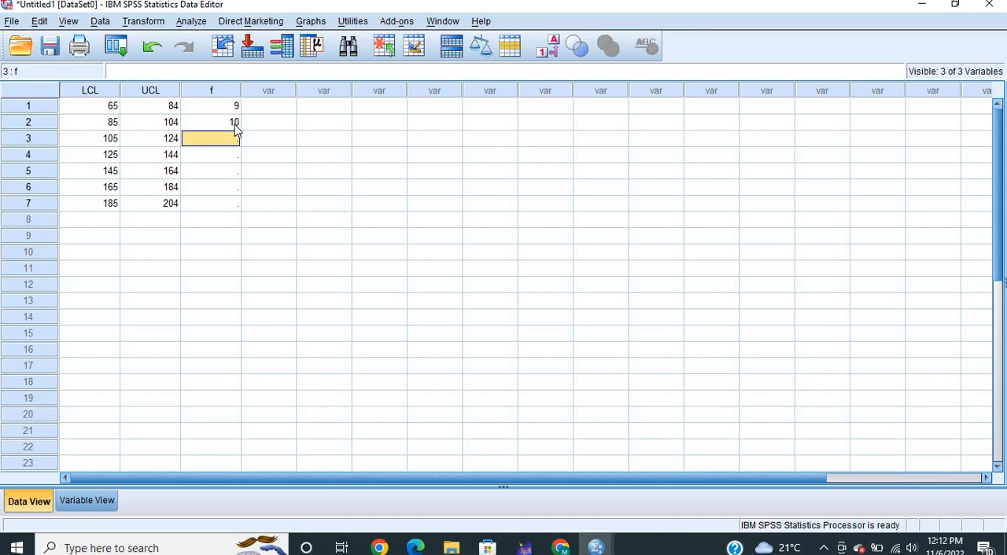
type("17")
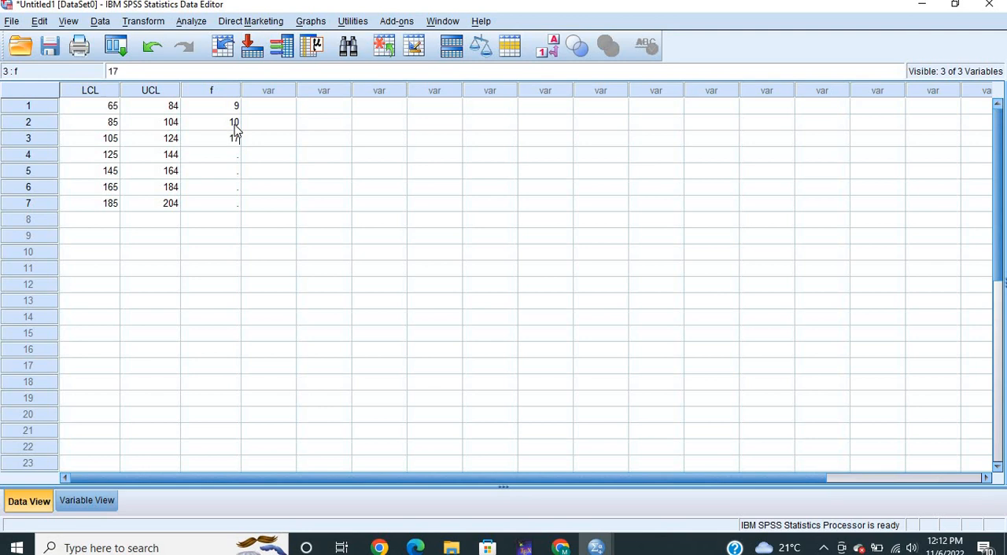
key("Return")
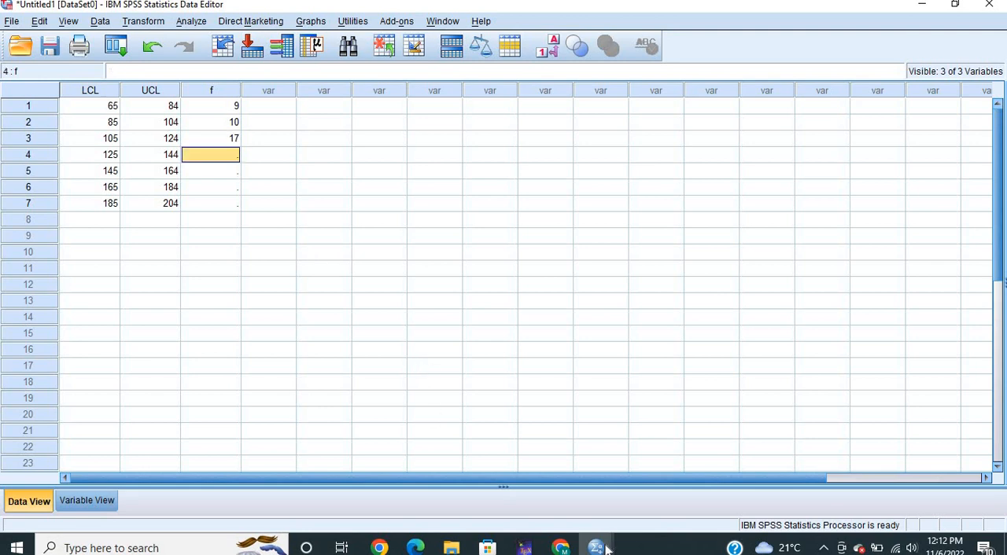
Consult the output's frequency table again and enter 10, 5, 4 and 5 in rows 4 to 7 of the f column
mouse_move(599, 548)
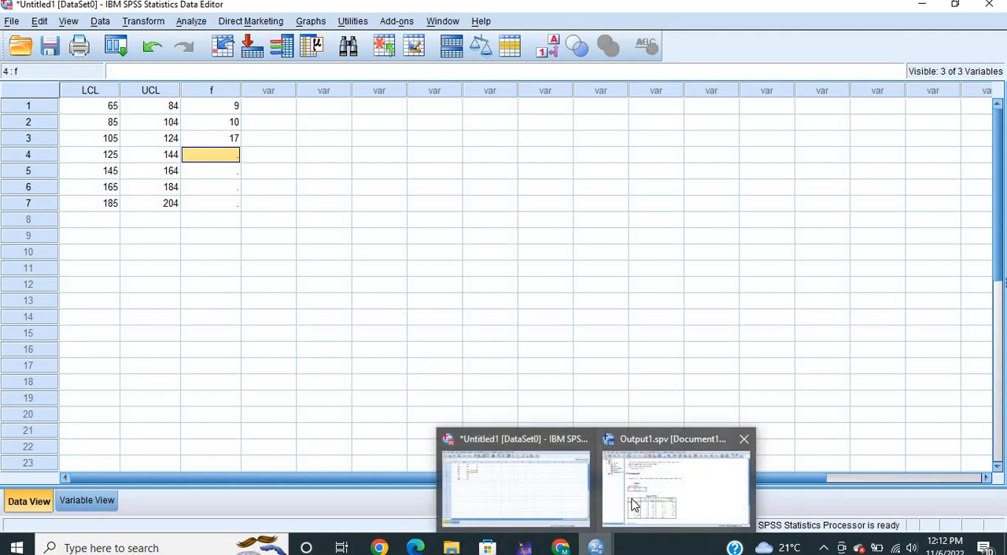
mouse_move(634, 505)
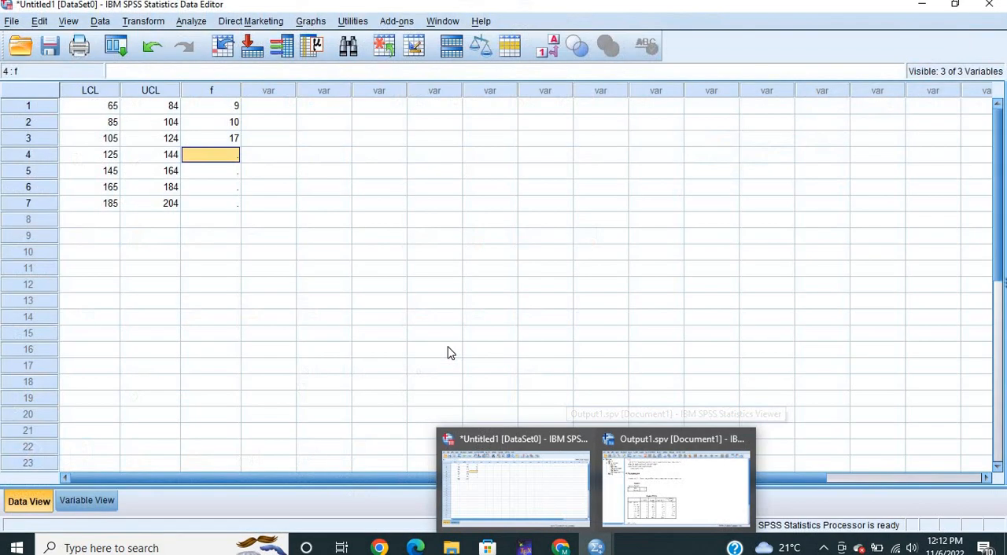
type("10")
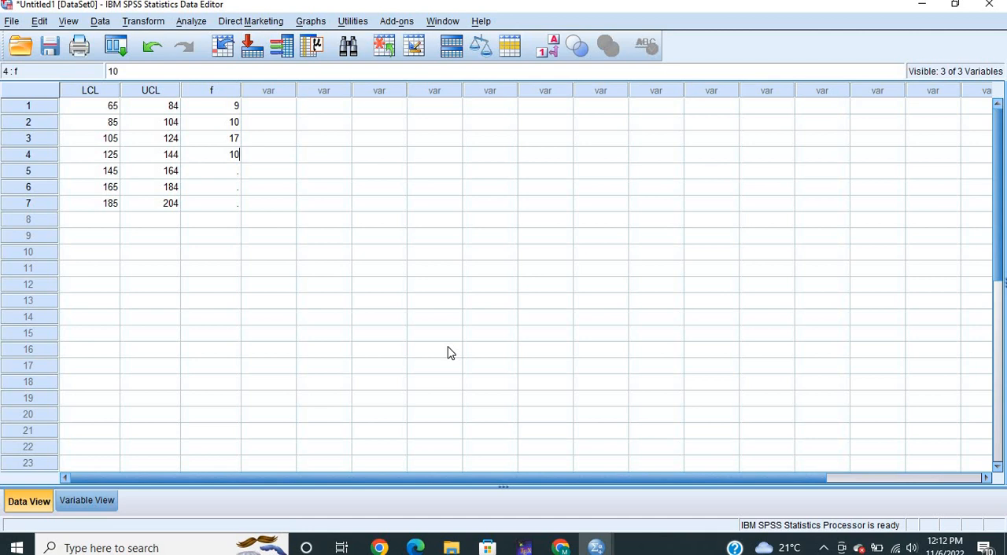
key("Return")
type("5")
key("Return")
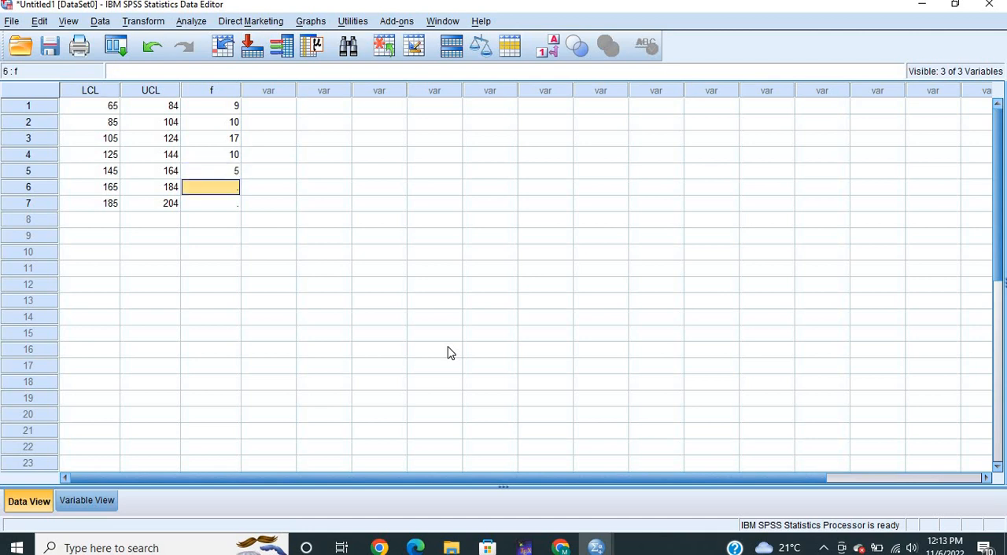
type("4")
key("Return")
type("5")
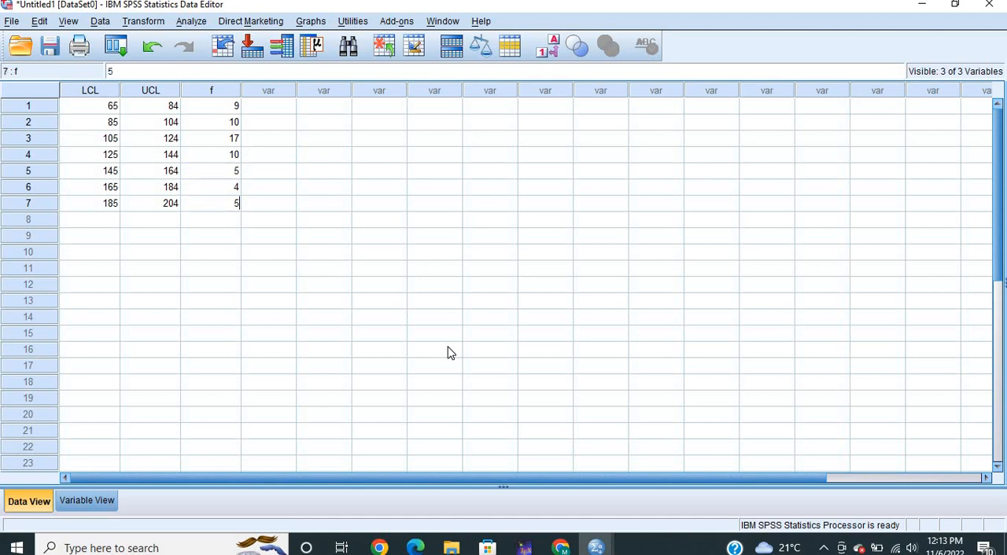
Save the dataset in the Documents folder as an SPSS Statistics file named G_DATA2.savROUPED
left_click(16, 21)
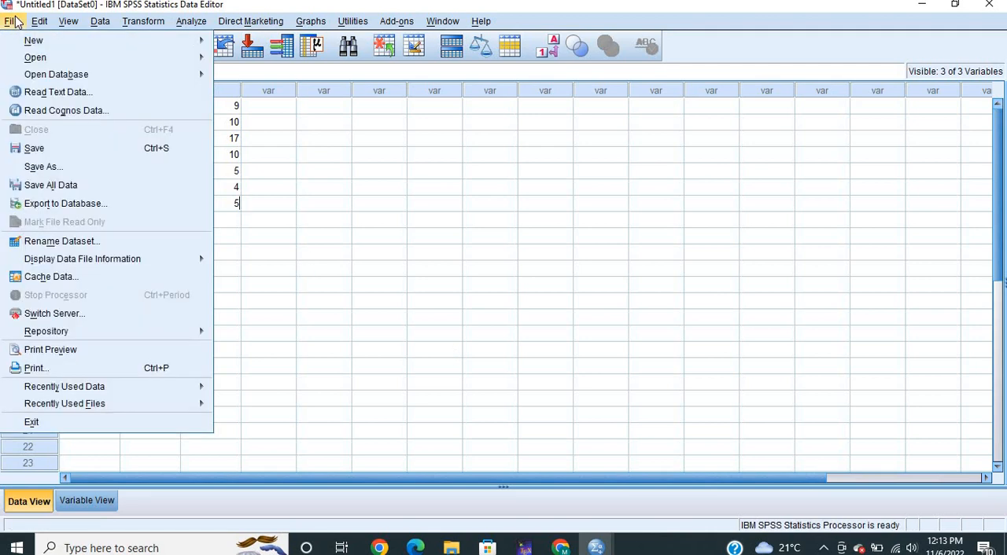
left_click(81, 169)
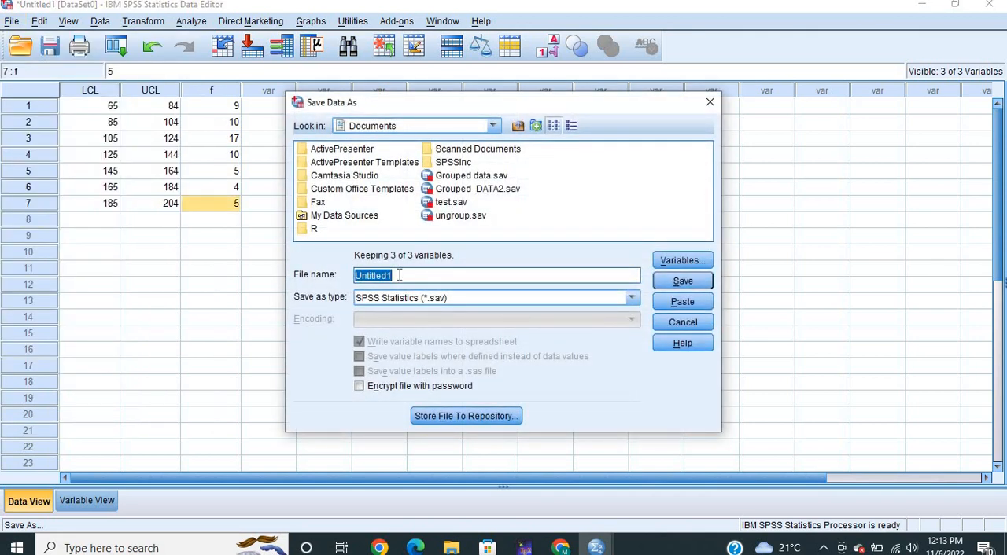
key("BackSpace")
type("R")
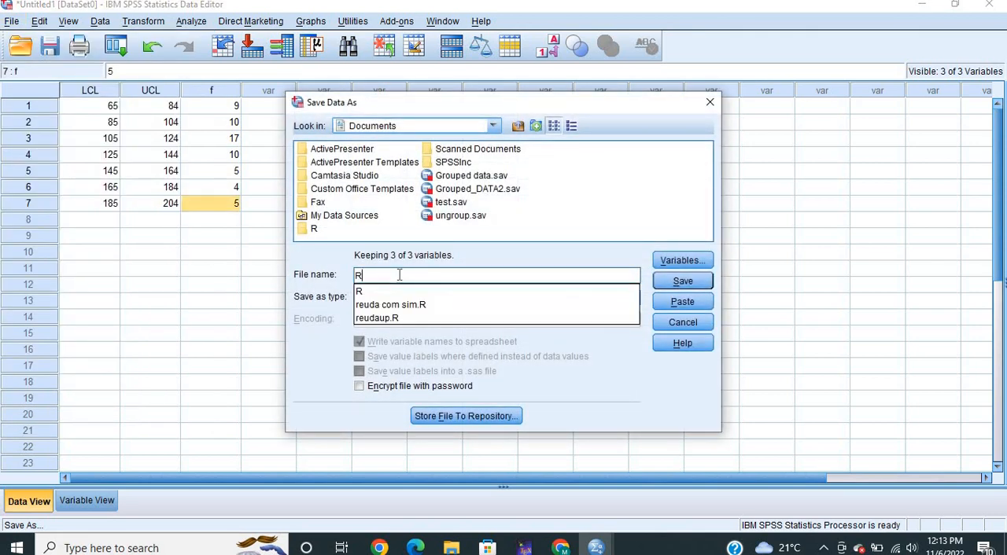
type("OUP")
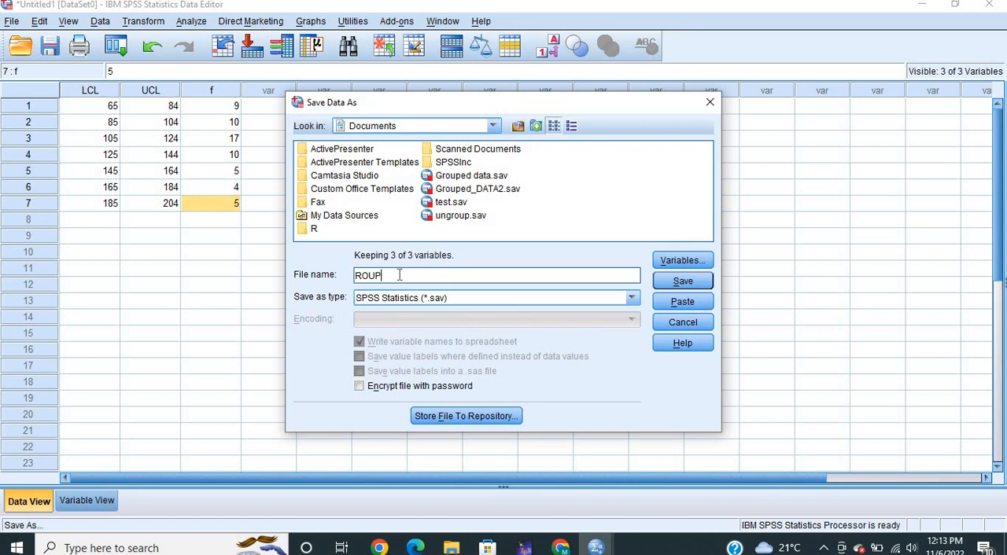
type("ED")
key("Left")
key("Left")
key("Left")
key("Left")
key("Left")
key("Left")
type("G")
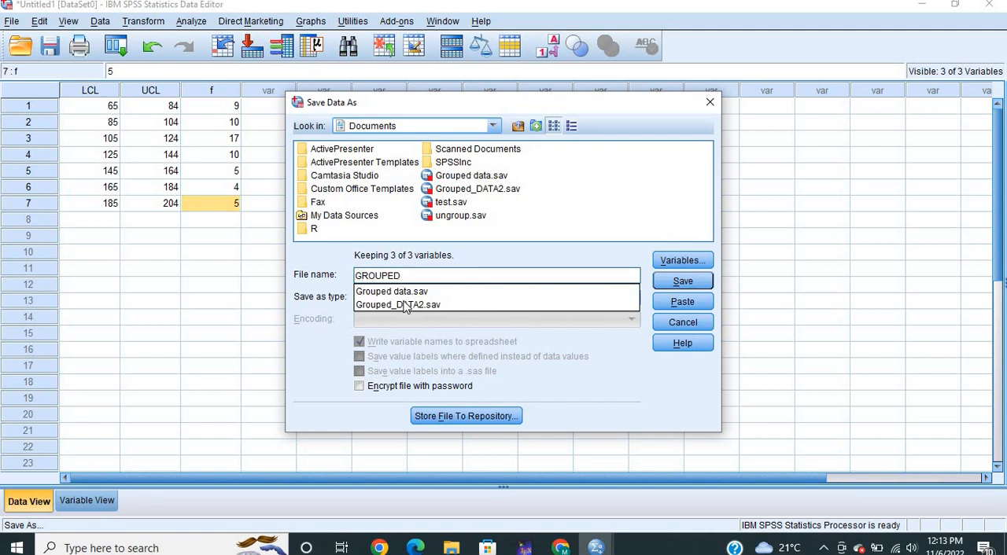
left_click(406, 305)
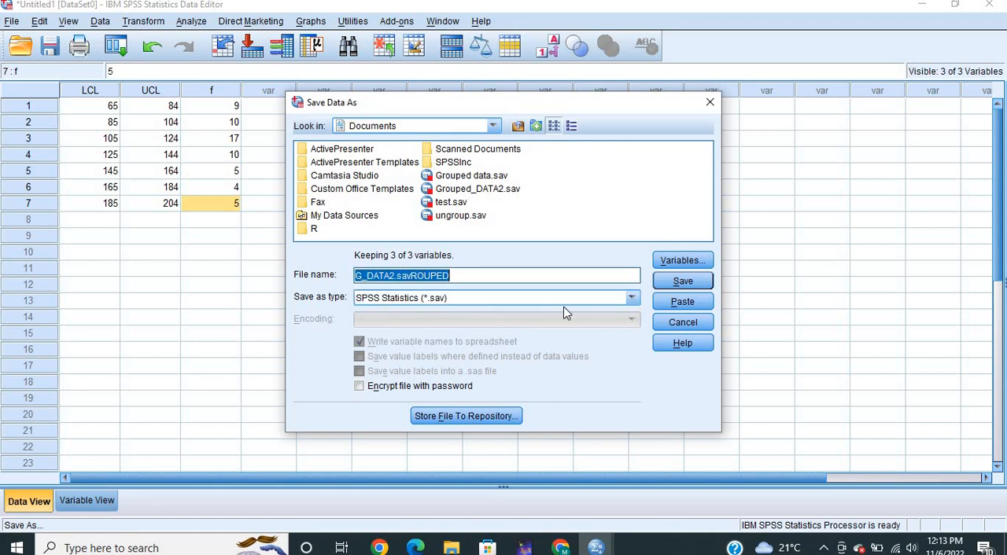
left_click(682, 281)
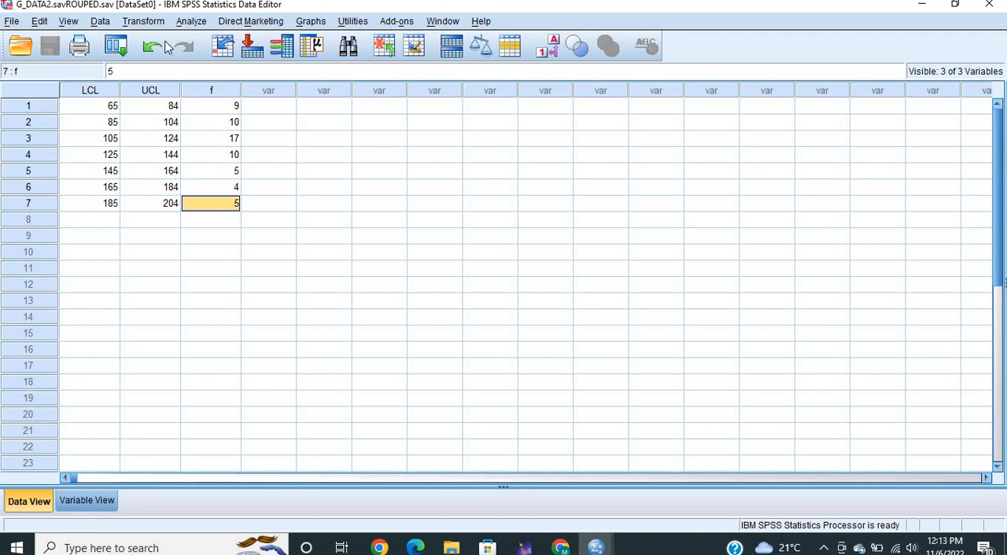
Start a Compute Variable transformation with MID as the target variable
left_click(100, 22)
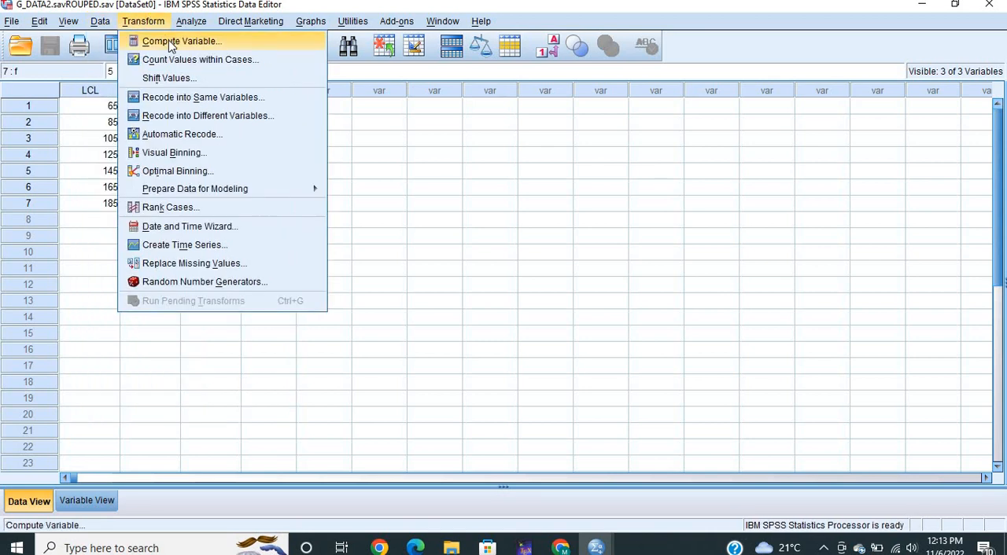
left_click(170, 43)
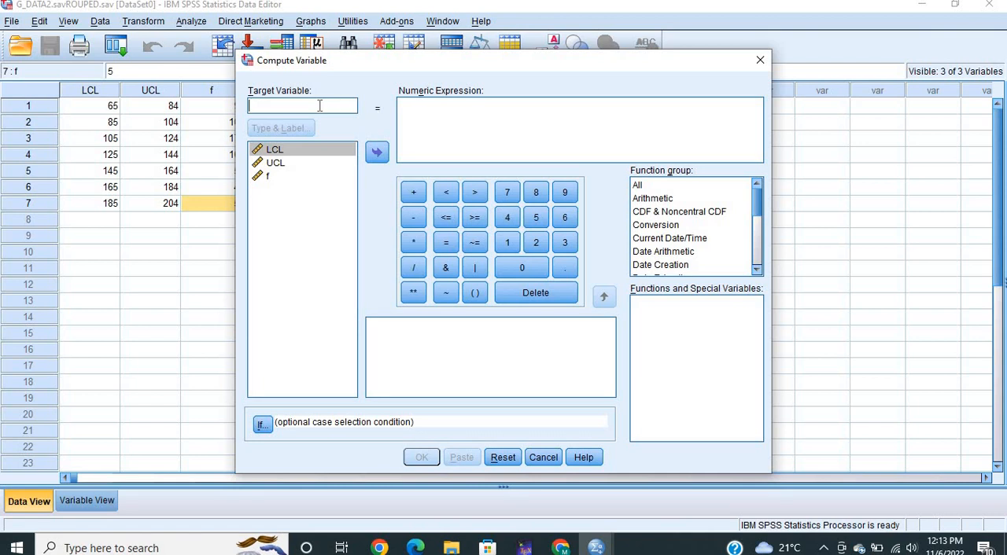
type("MID")
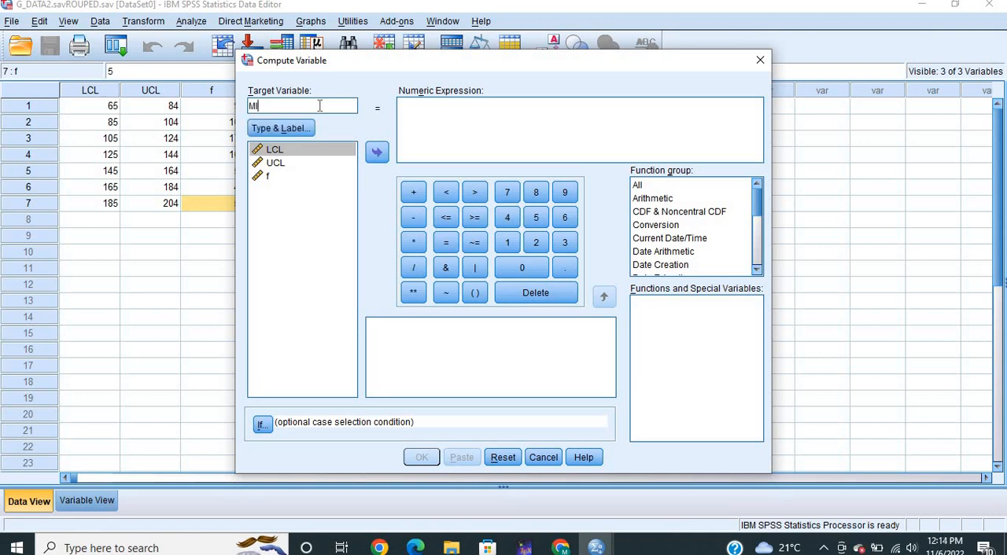
Enter (LCL+UCL)/2 as the numeric expression for MID and run the computation
left_click(428, 118)
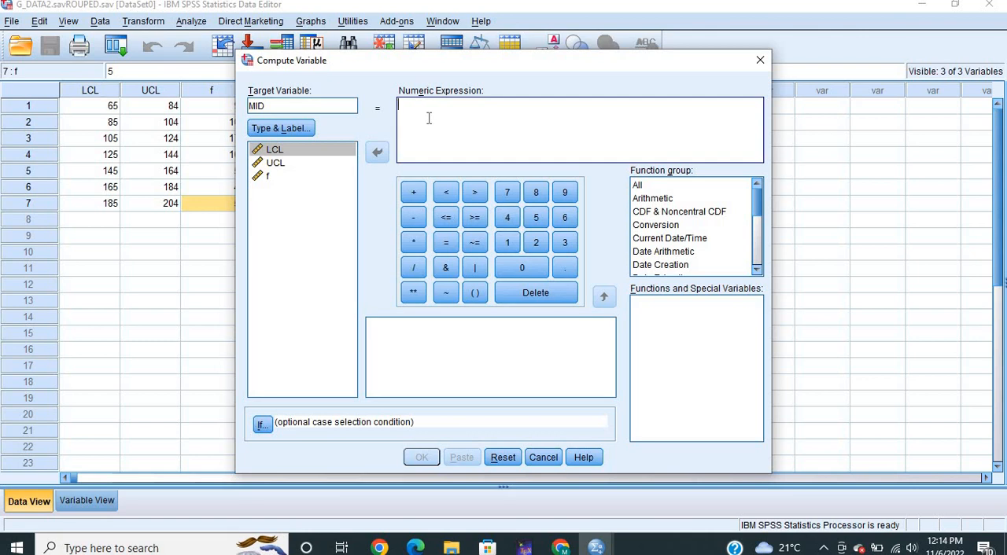
type("()")
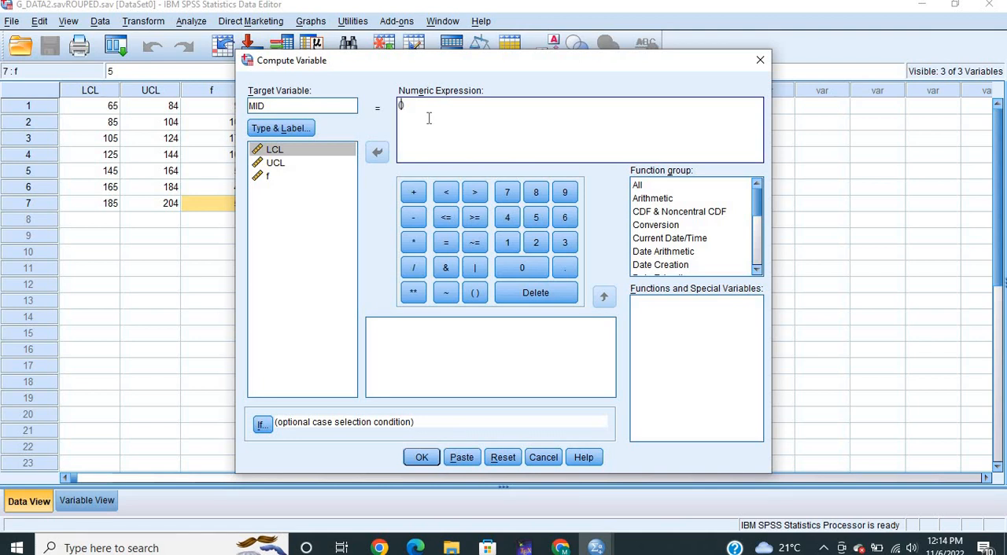
key("Left")
type("LCL+UCL)/2")
left_click(423, 457)
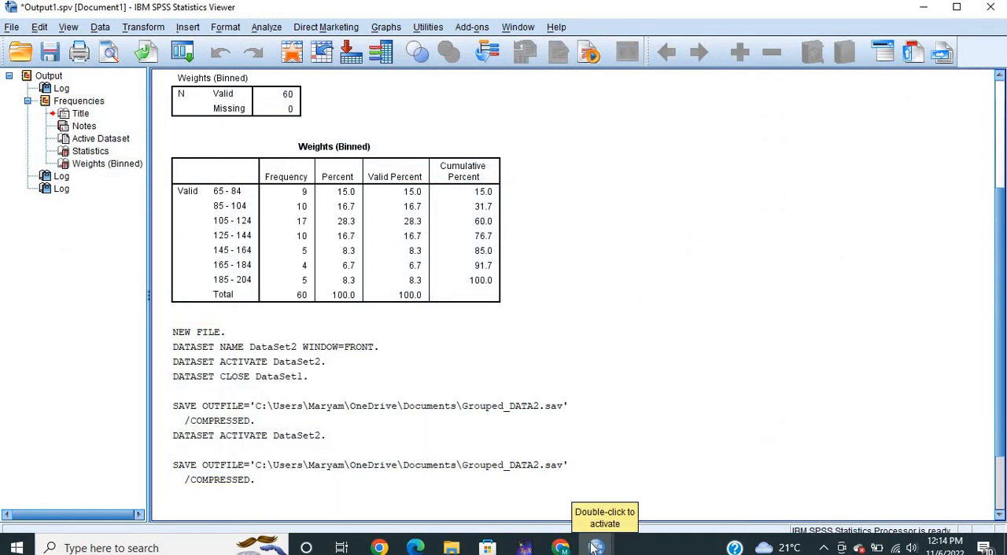
Return to the dataset, set the MID variable's decimals to 1 and go back to the data values
mouse_move(596, 549)
left_click(553, 488)
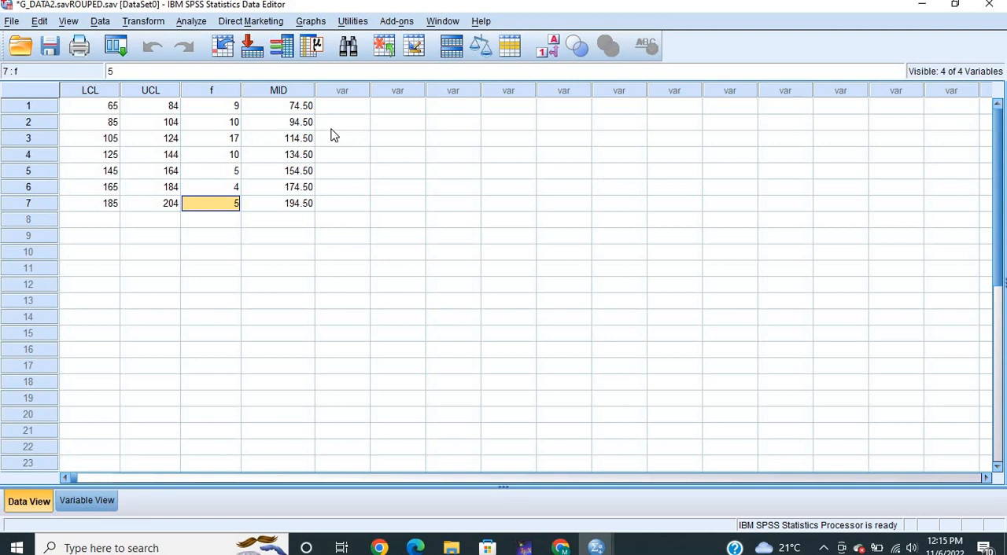
left_click(98, 498)
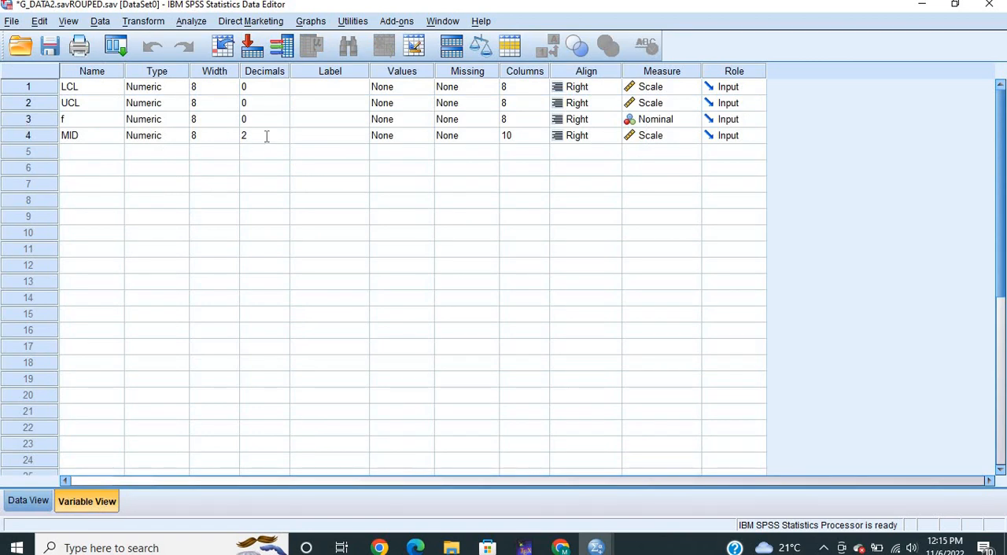
left_click(265, 136)
left_click(283, 139)
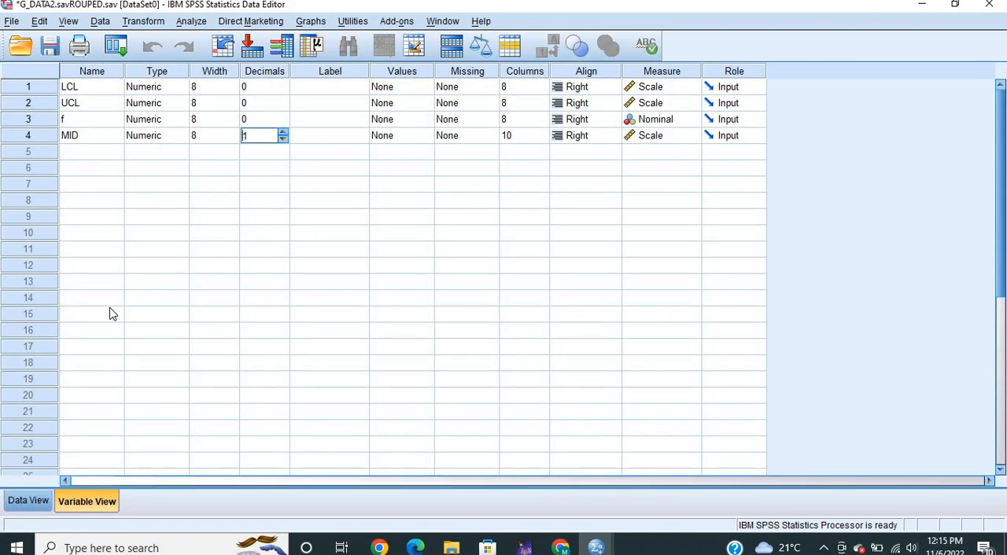
left_click(28, 502)
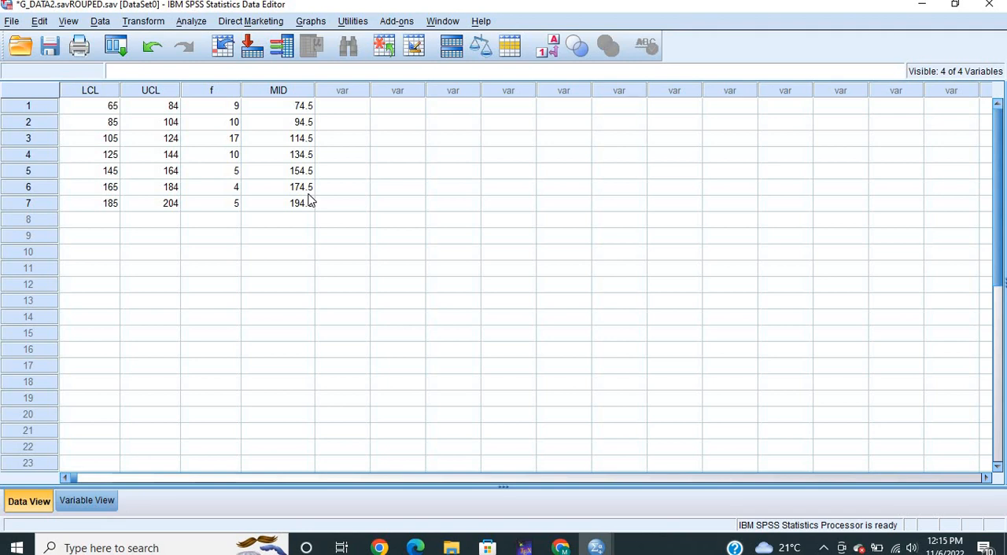
Weight the cases by f as the frequency variable
left_click(147, 23)
mouse_move(88, 22)
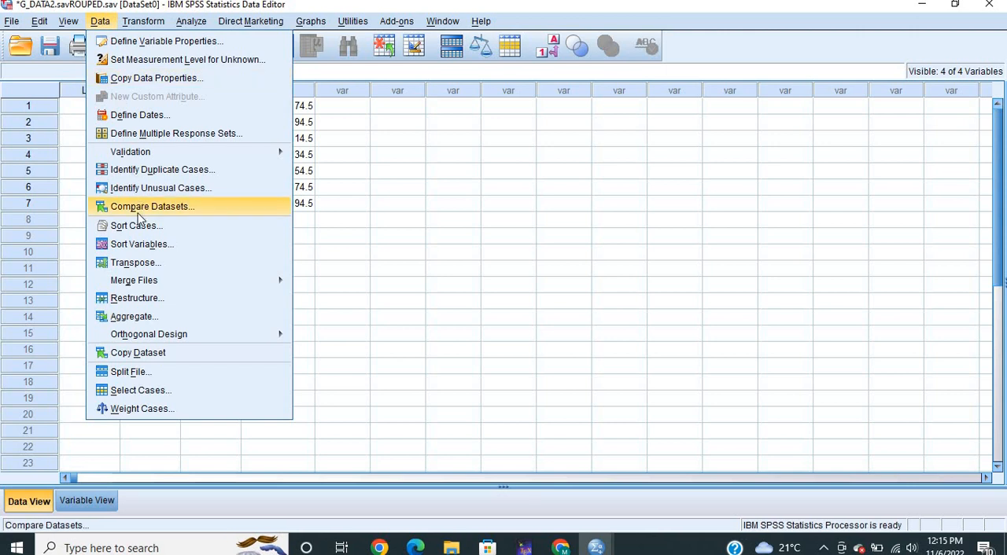
left_click(145, 414)
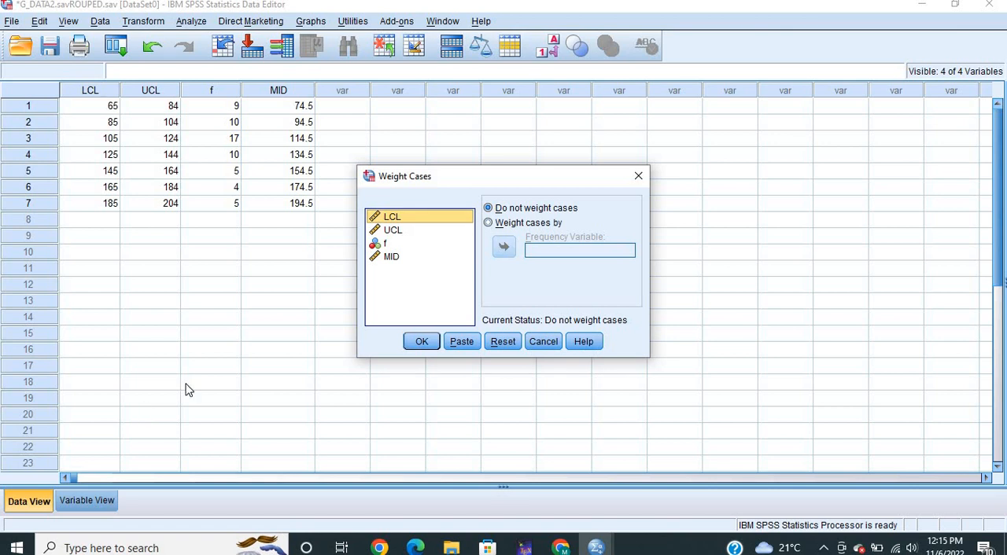
left_click(490, 224)
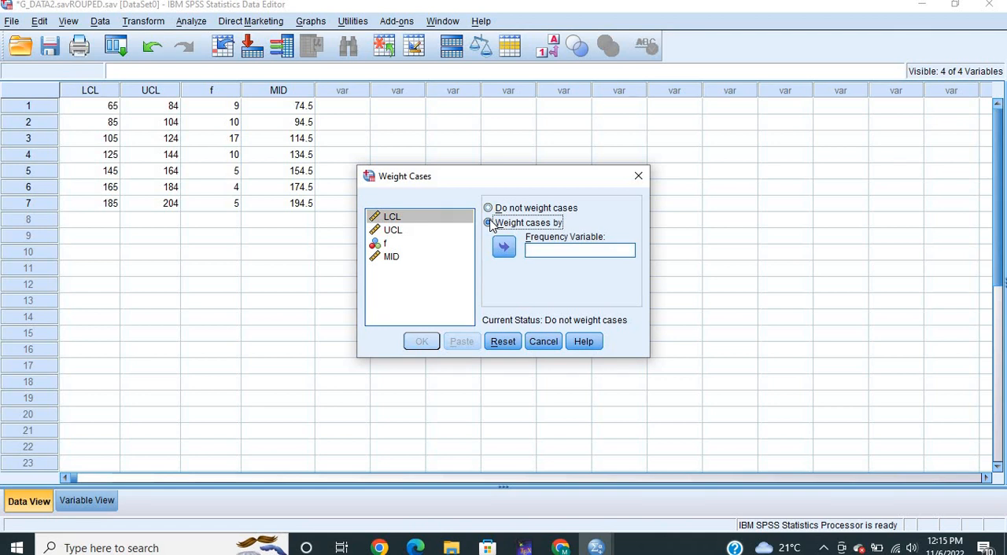
left_click(406, 248)
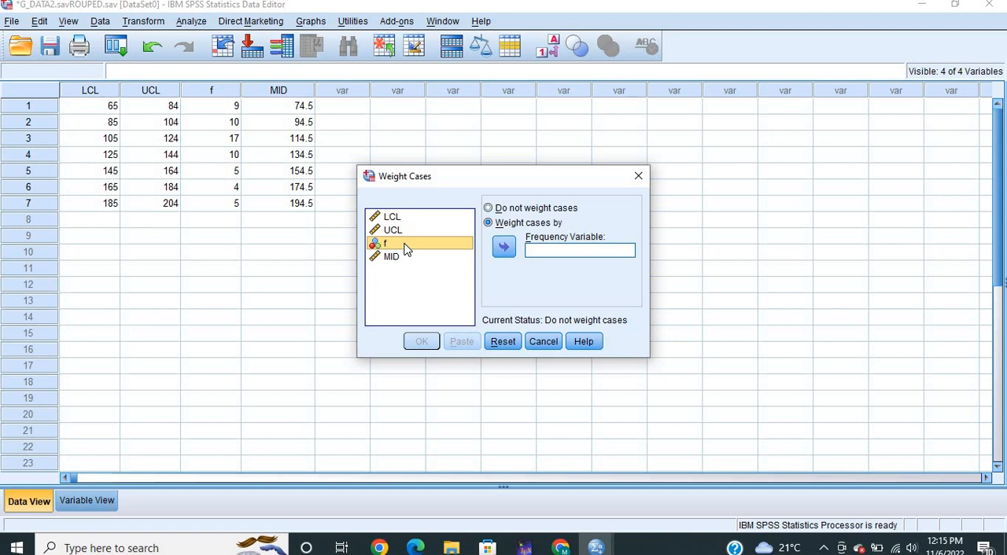
left_click(504, 249)
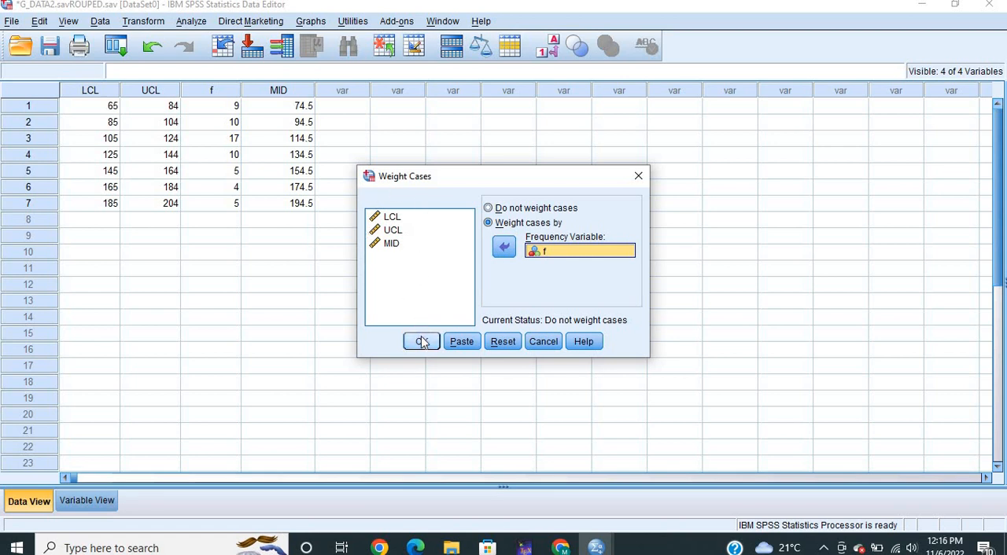
left_click(422, 341)
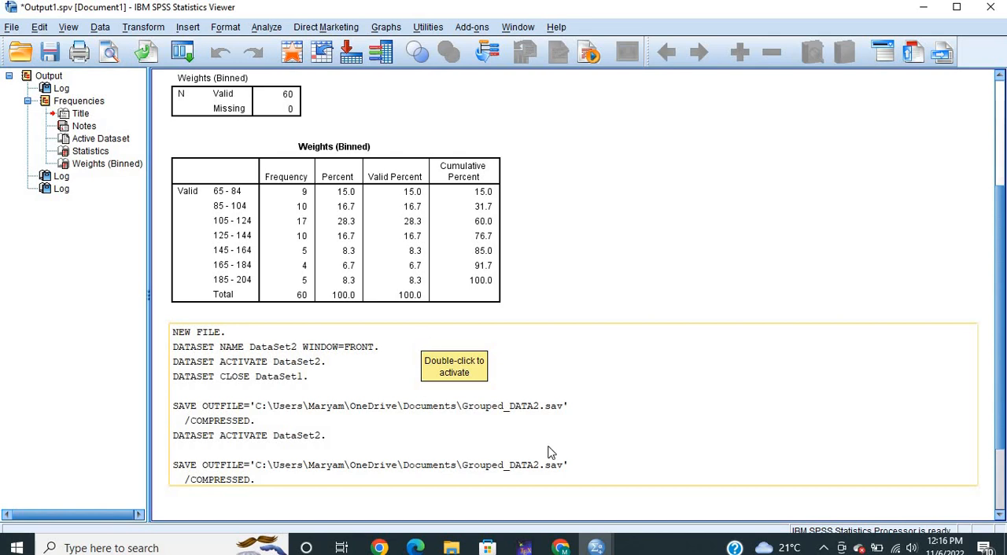
Return to the dataset and set up a Frequencies analysis with MID as its variable
mouse_move(598, 551)
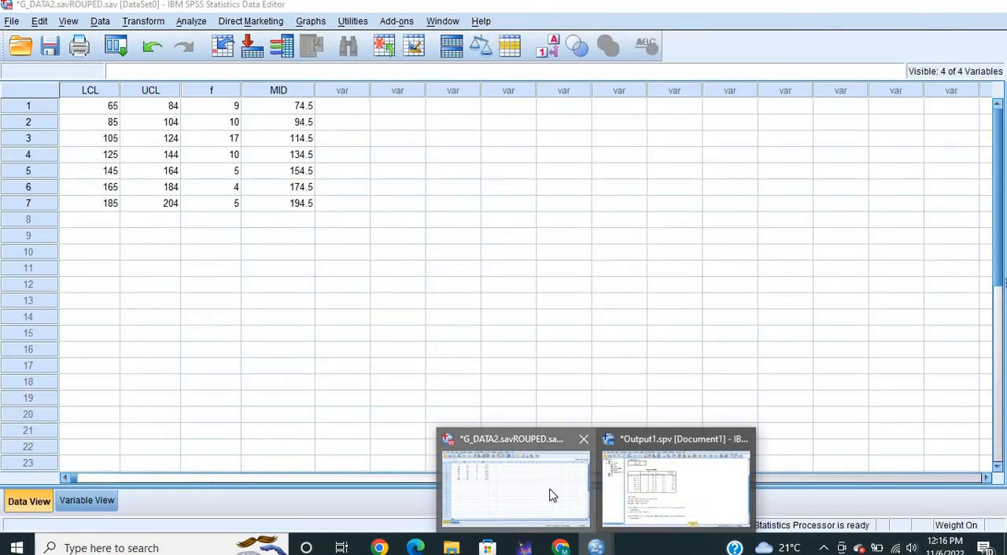
left_click(552, 492)
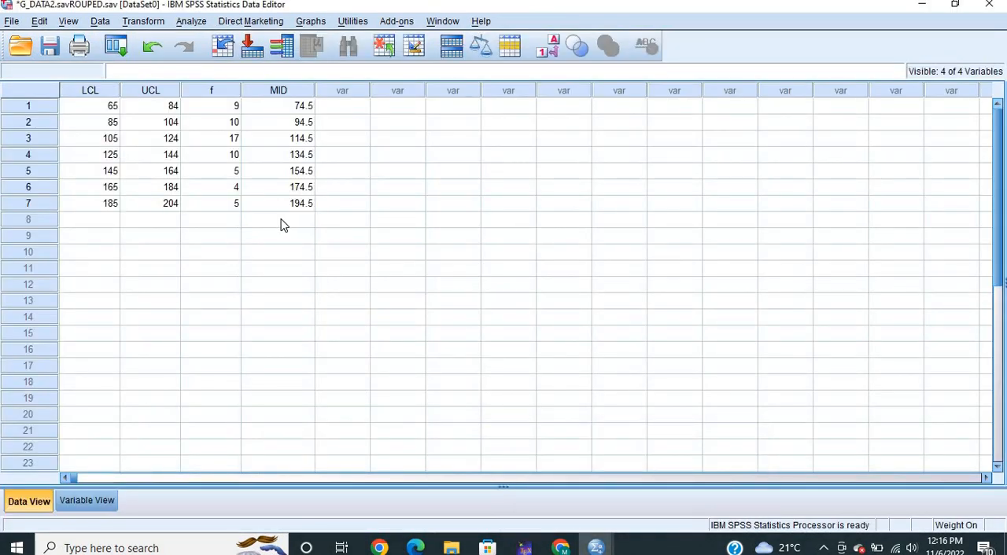
left_click(193, 21)
mouse_move(237, 60)
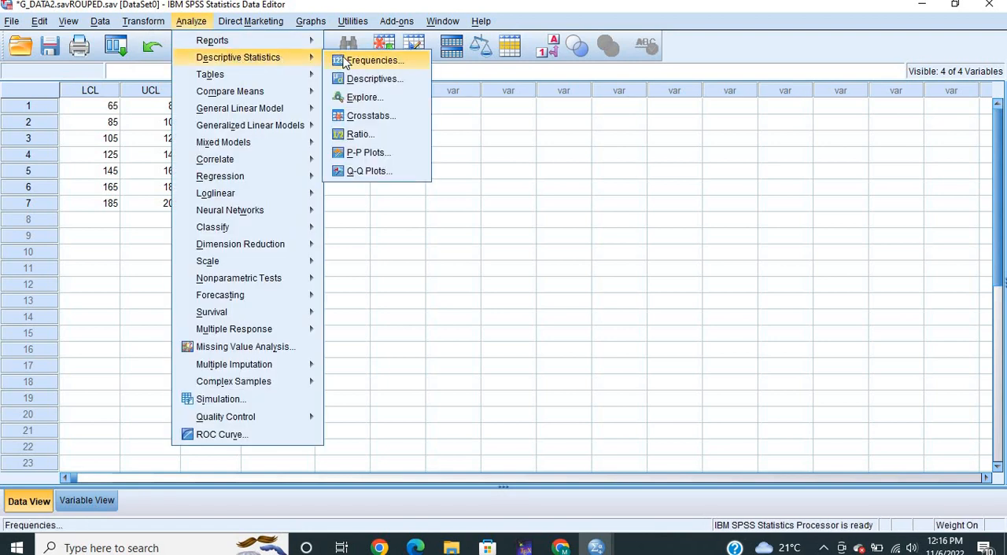
left_click(343, 63)
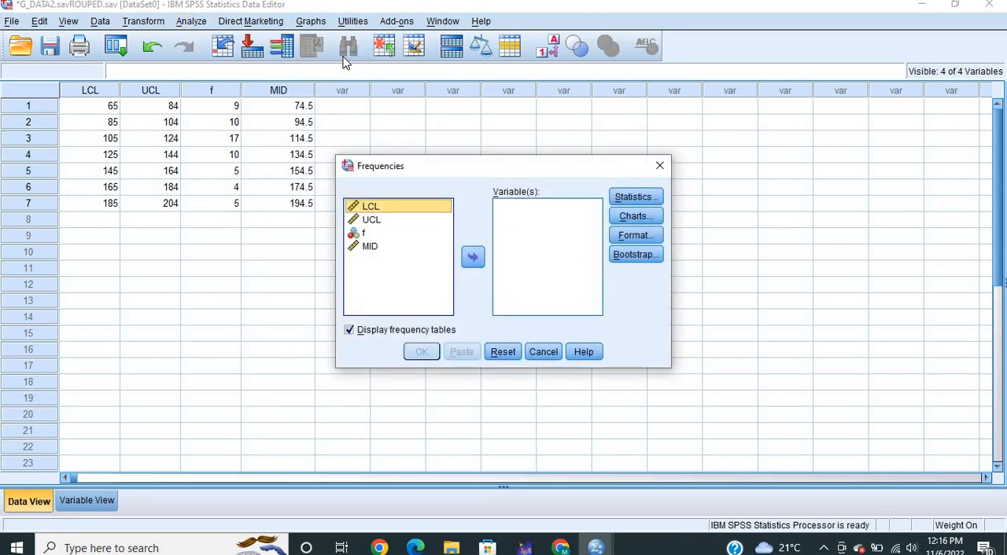
left_click(374, 246)
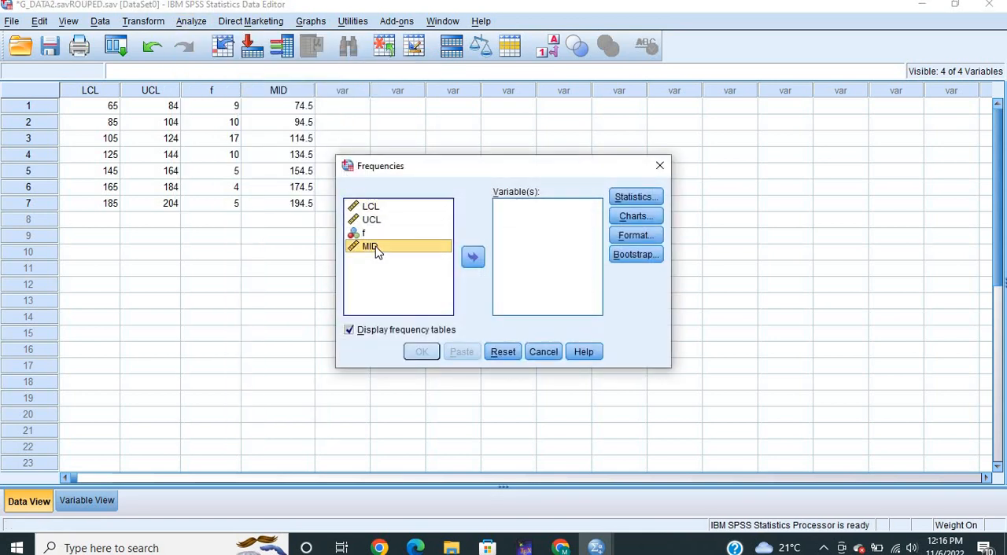
left_click(473, 260)
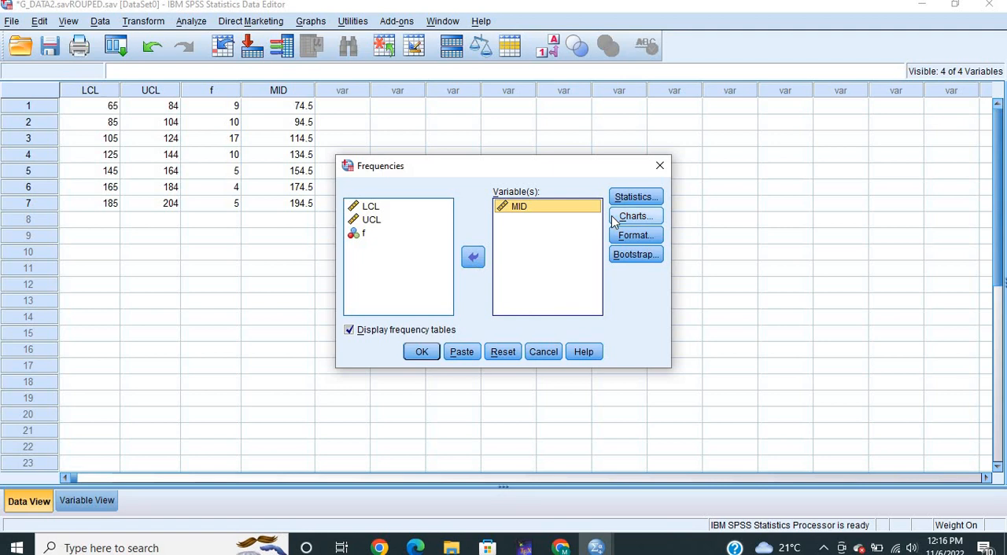
Request the mean, median, mode and quartiles in the Frequencies statistics
left_click(649, 199)
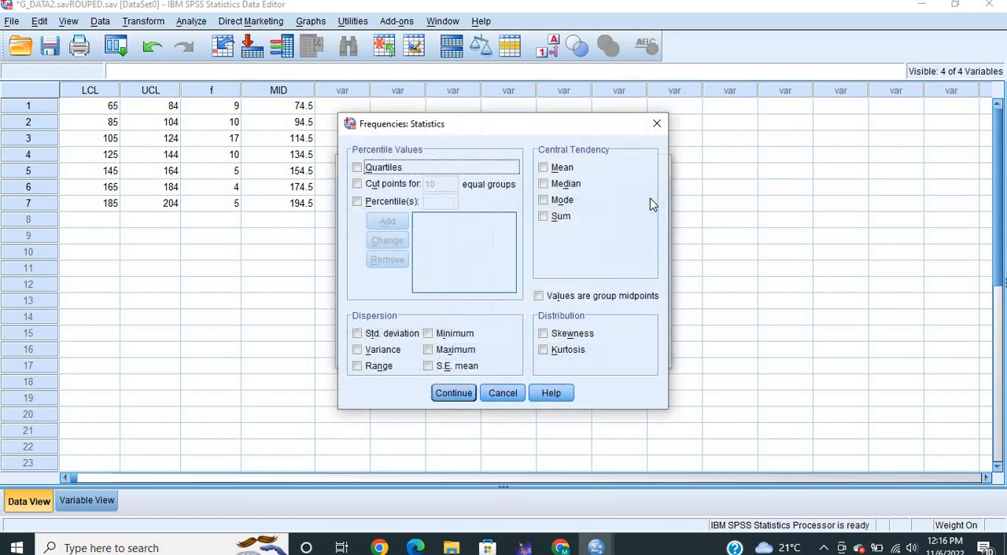
left_click(545, 170)
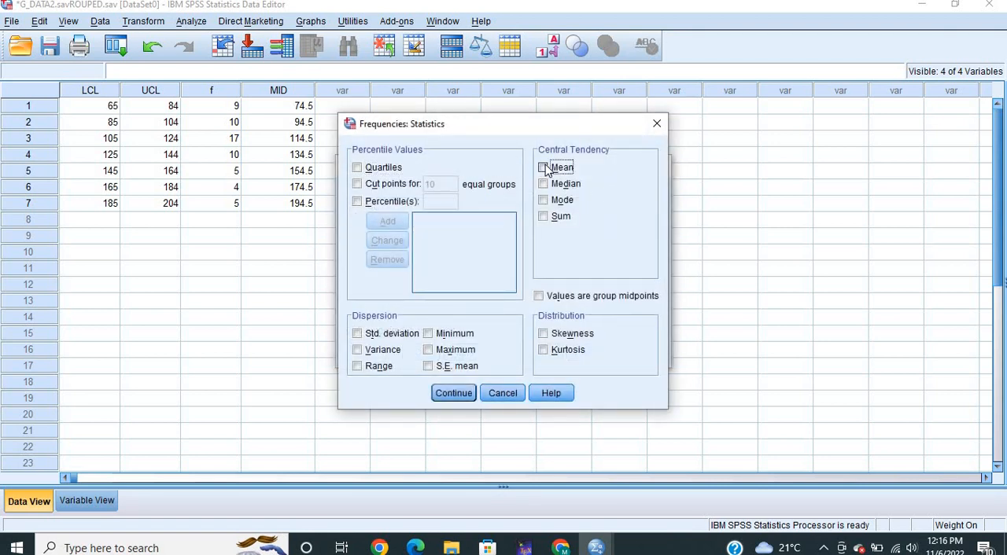
left_click(546, 184)
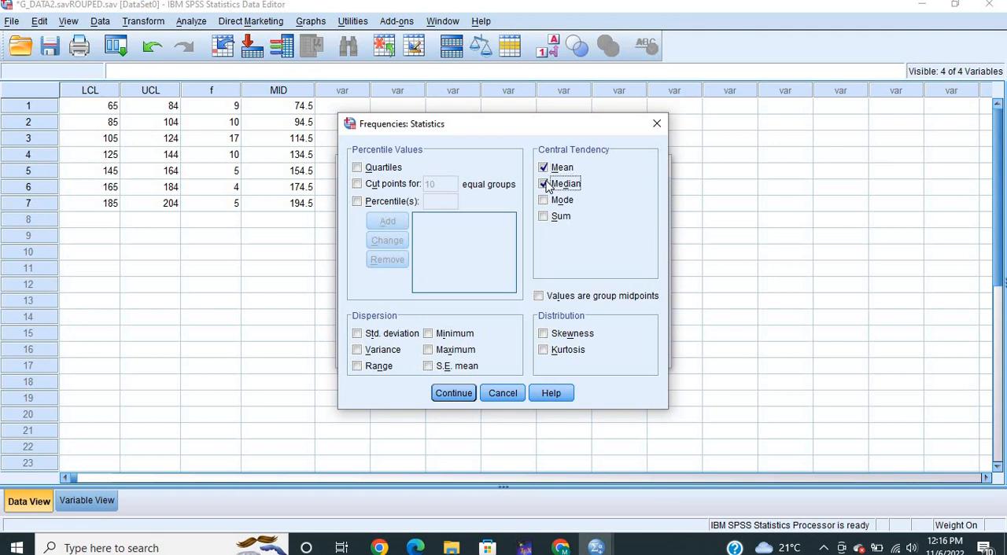
left_click(547, 201)
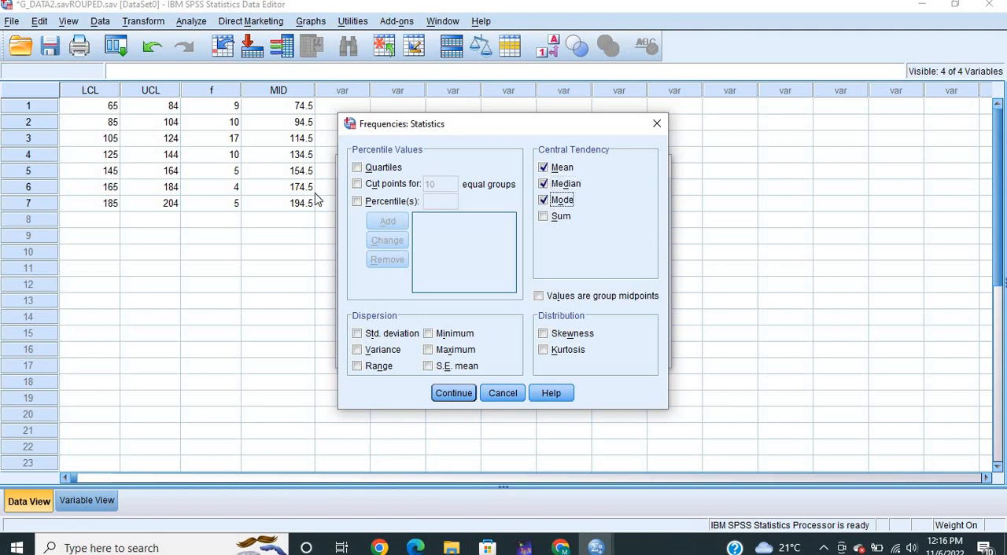
left_click(357, 168)
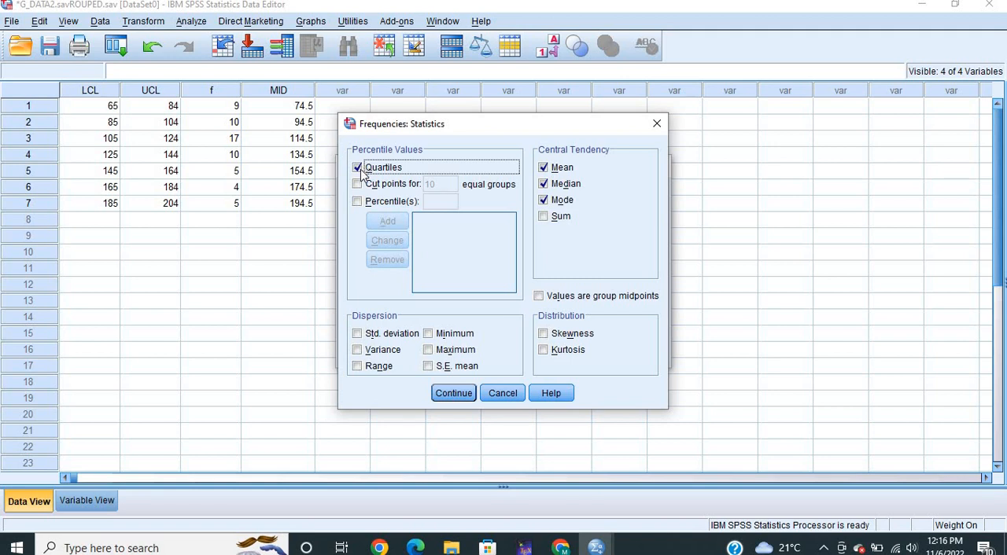
Add percentiles 20 and 80 to the requested statistics and run the Frequencies analysis on MID
left_click(357, 202)
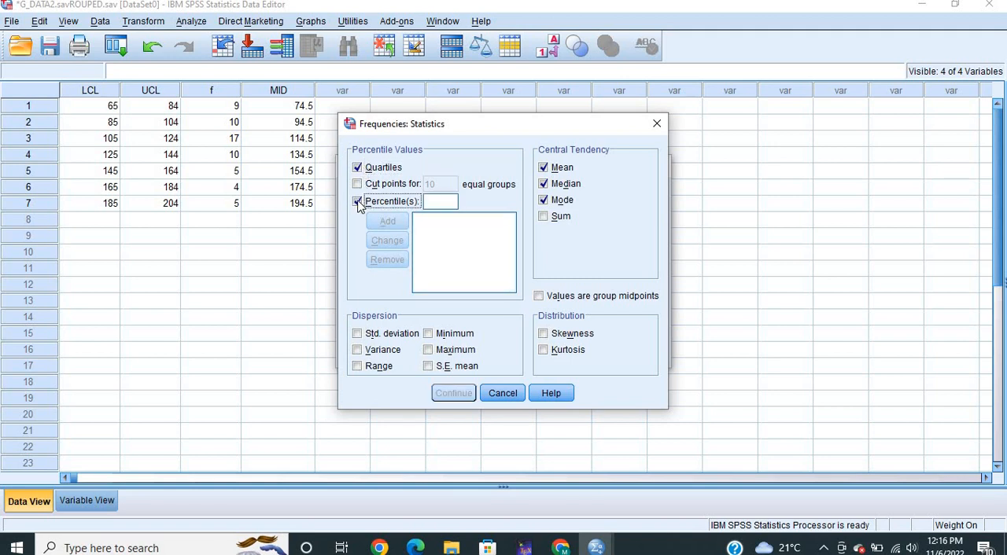
left_click(441, 202)
type("2")
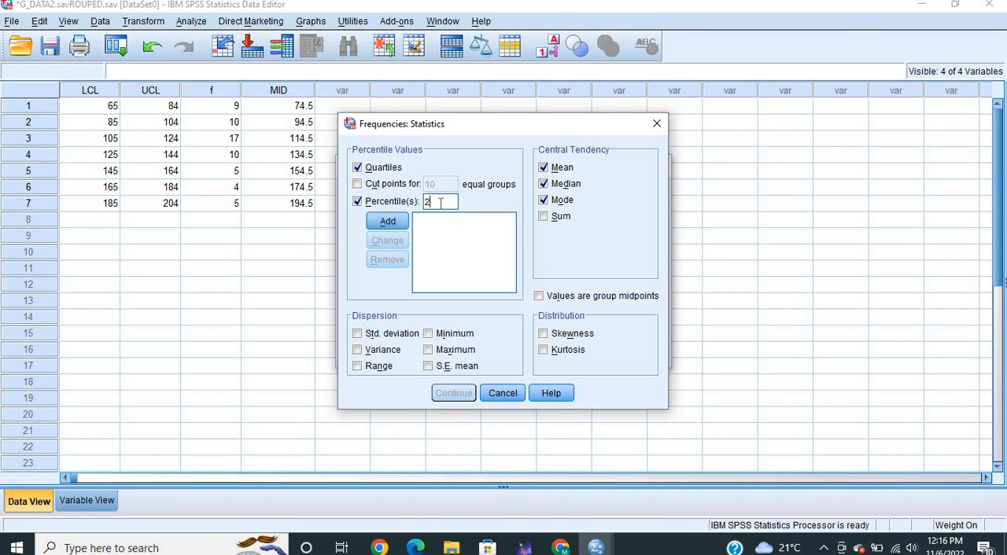
type("0")
left_click(387, 221)
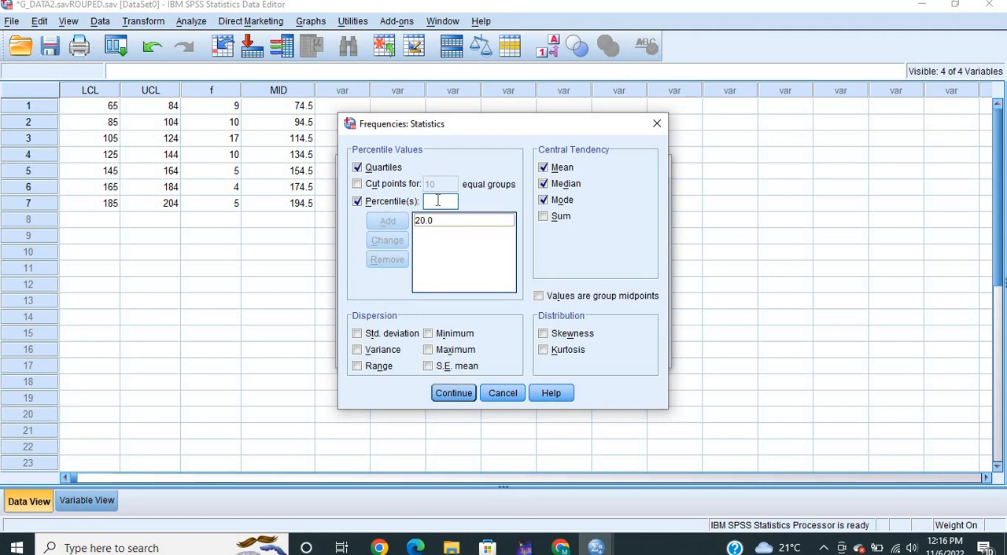
left_click(438, 201)
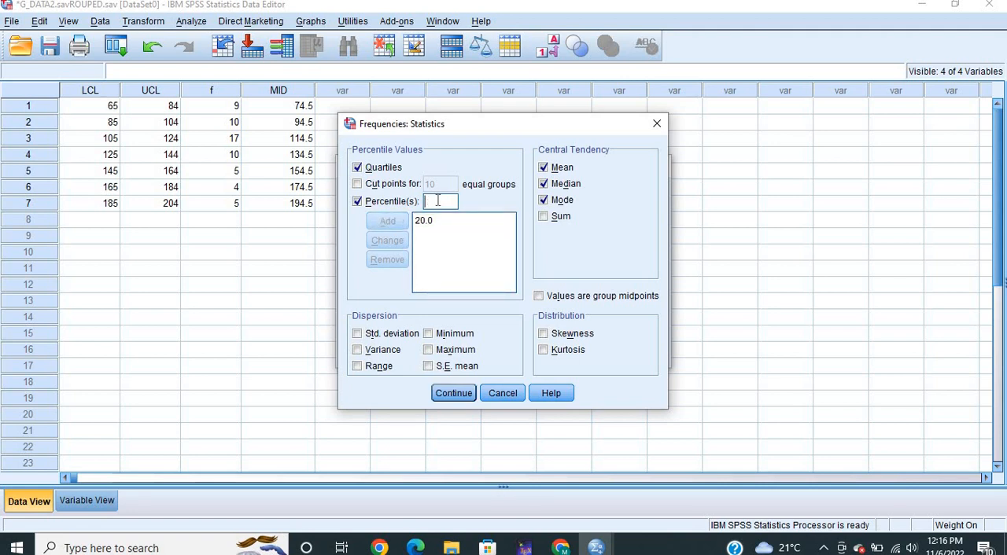
type("80")
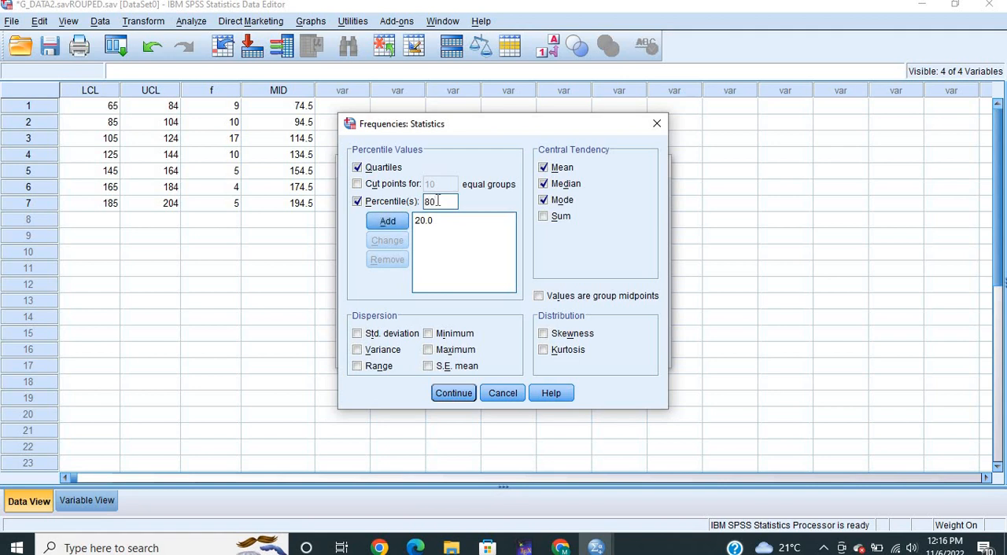
left_click(386, 224)
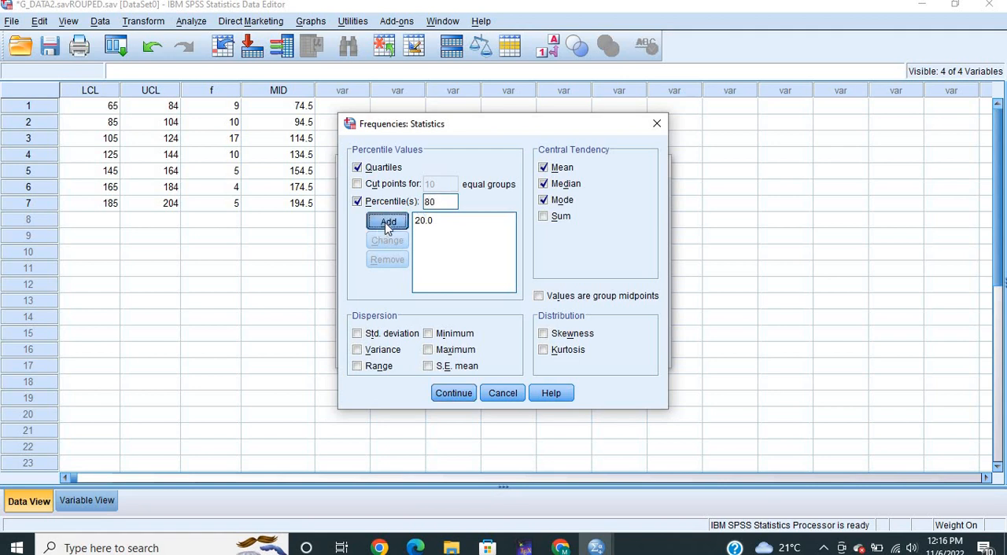
left_click(454, 394)
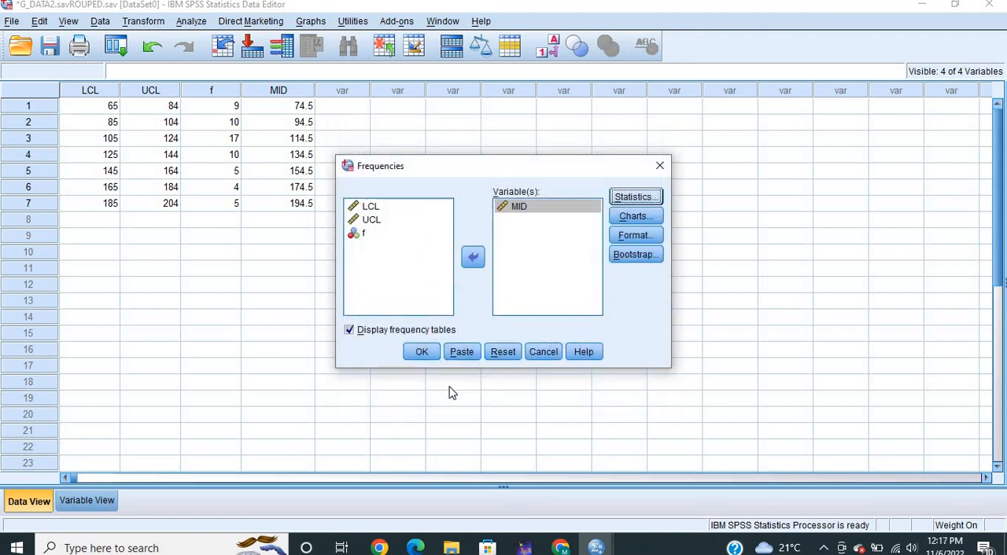
left_click(423, 352)
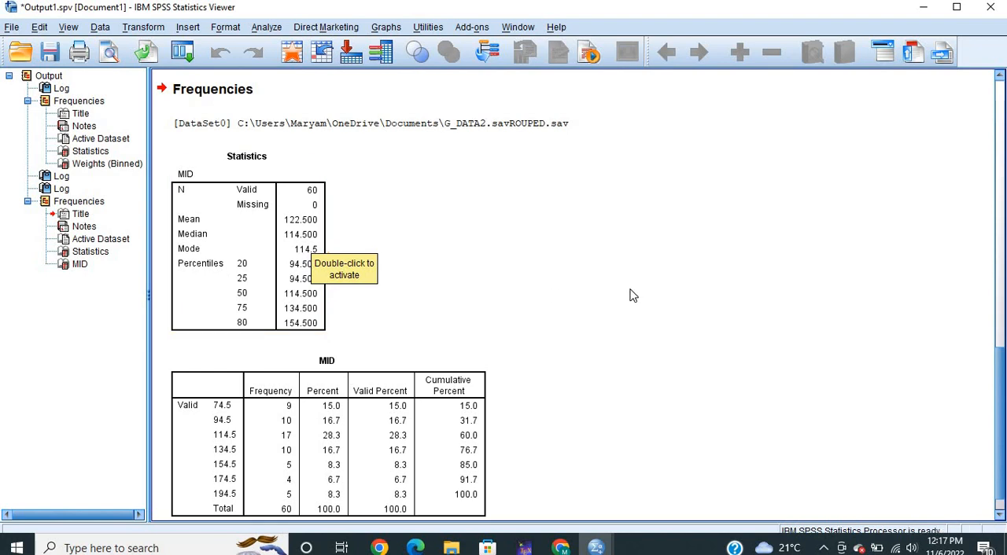
Review the Statistics table for MID in the output, including its median and percentiles, and return to the dataset
left_click(285, 233)
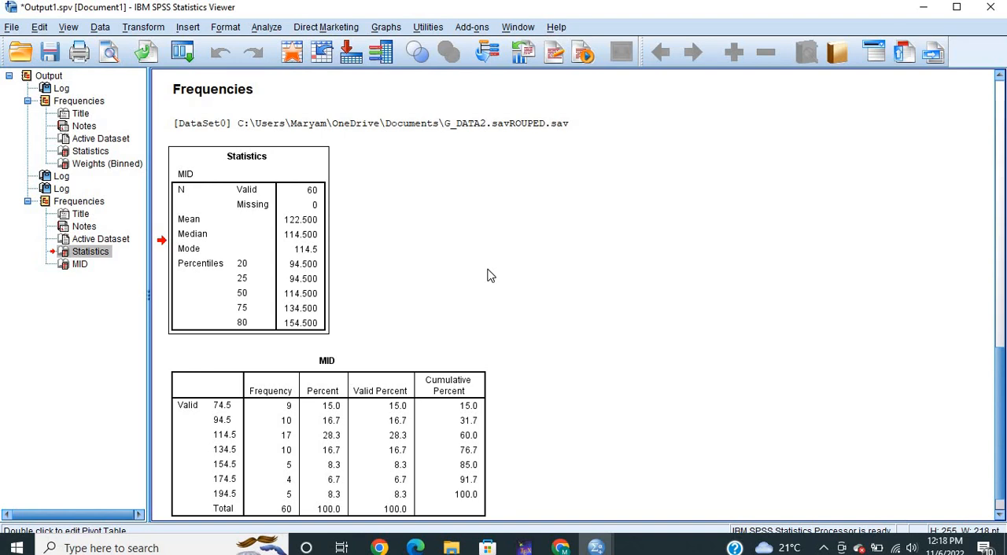
left_click(219, 313)
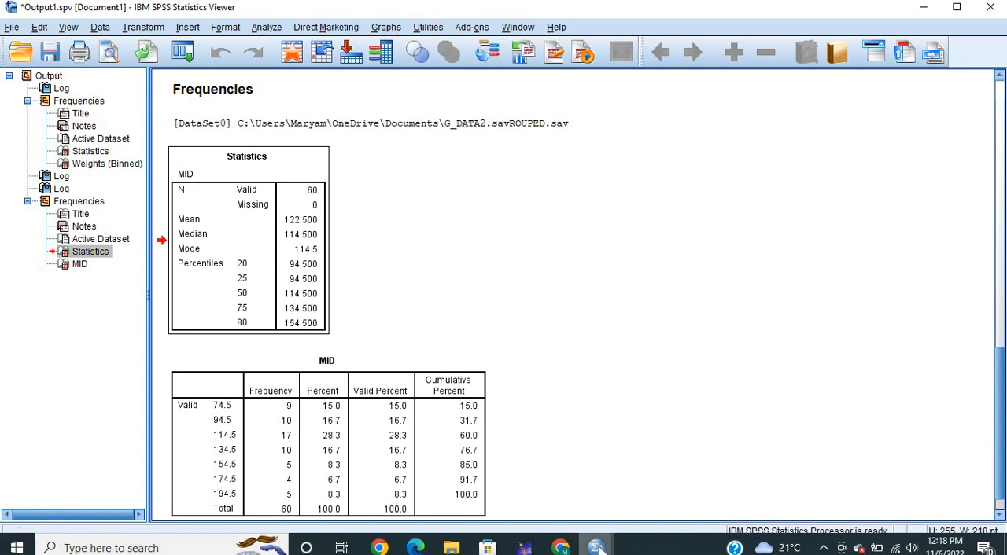
mouse_move(596, 548)
left_click(541, 484)
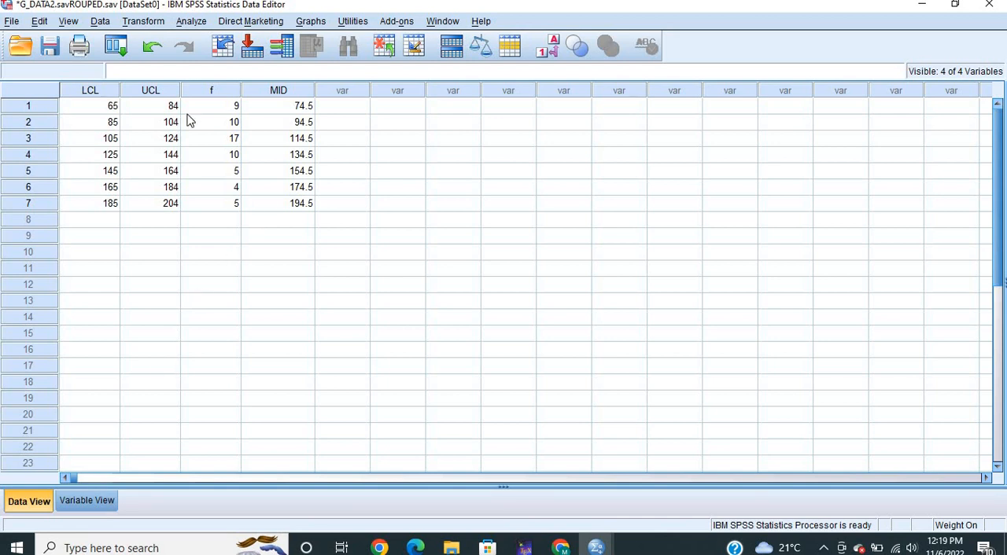
left_click(150, 21)
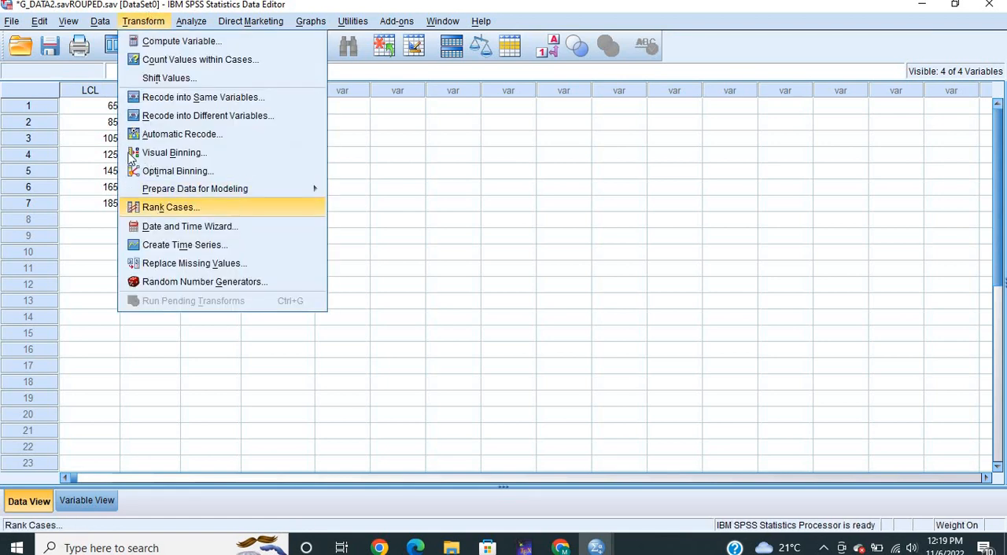
left_click(99, 23)
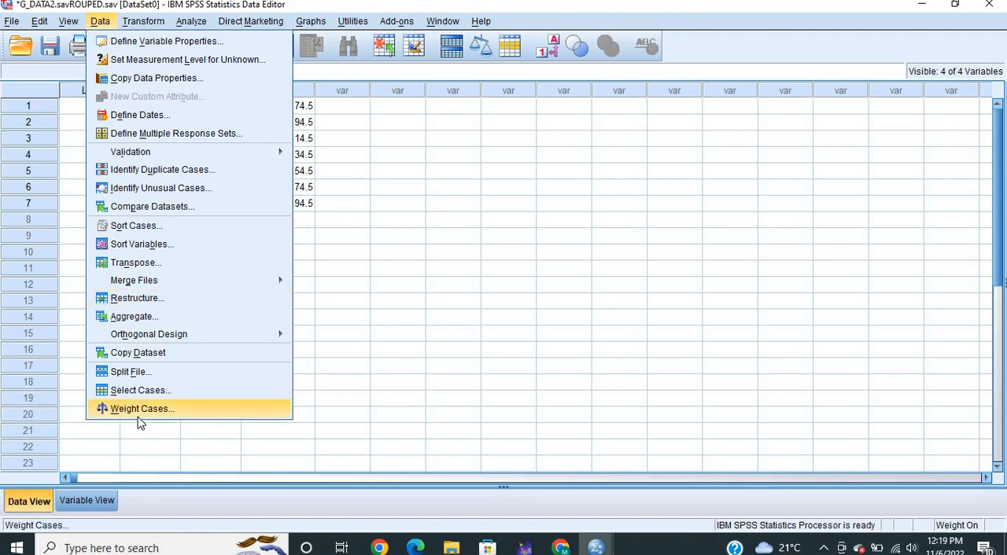
left_click(399, 352)
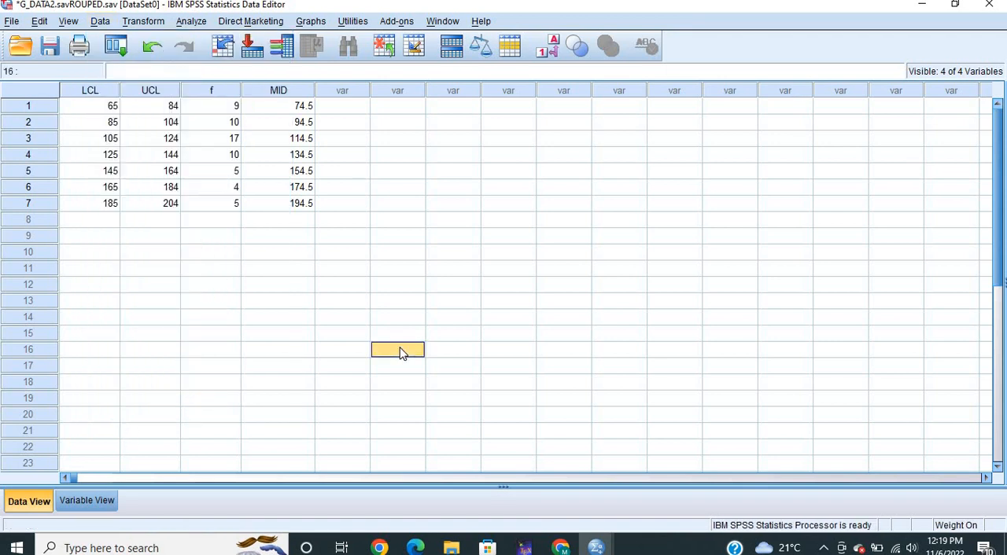